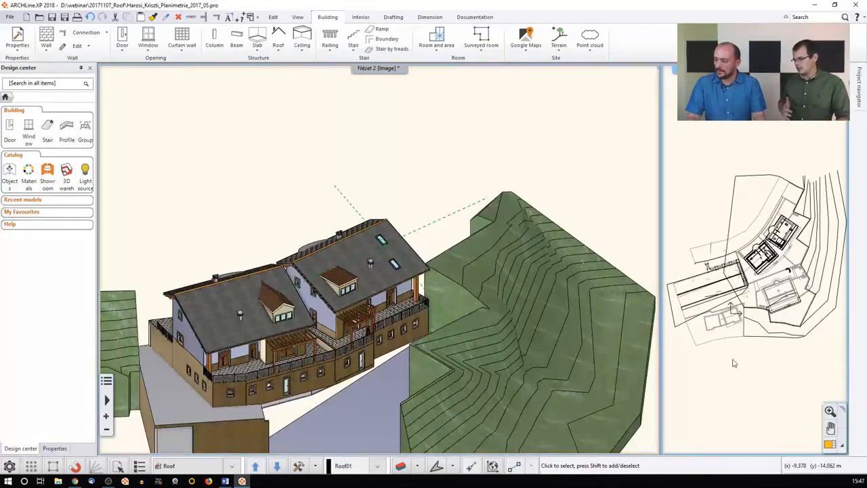
Step: Swap the views so the site floor plan fills the main drawing area
click(830, 445)
scroll(386, 363, down, 2)
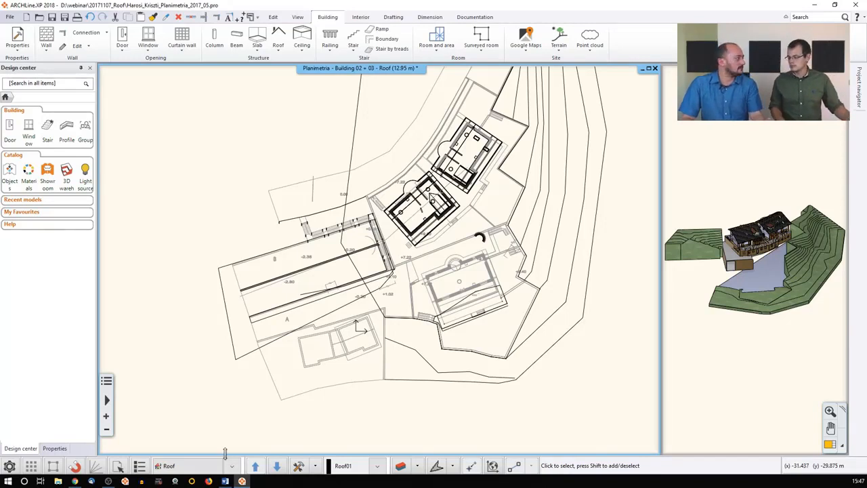
middle_drag(208, 427, 228, 413)
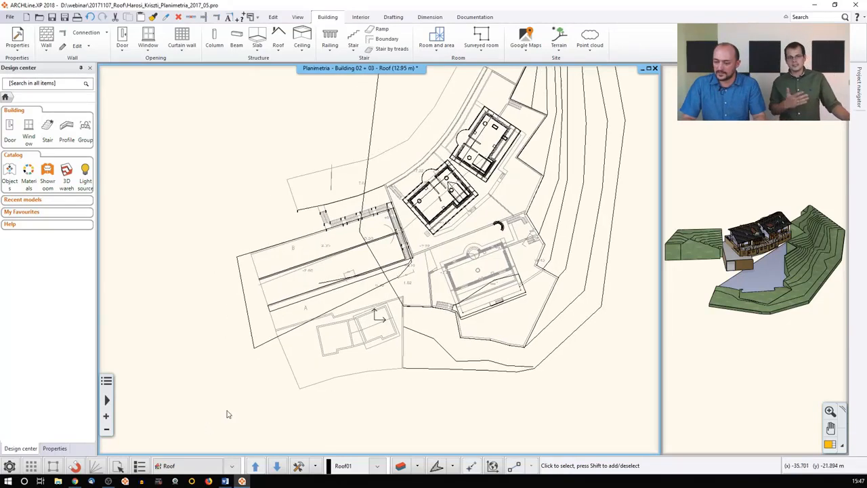
Step: Open the level settings and activate the Surrounding building from the list of buildings
click(231, 466)
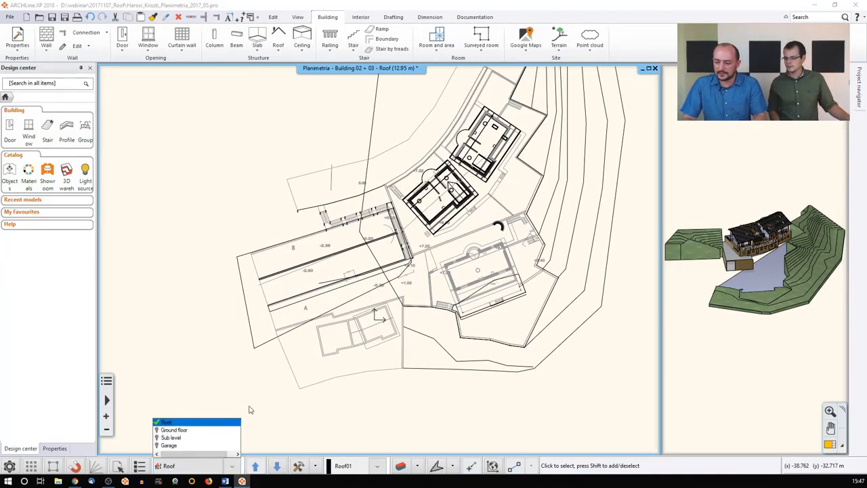
click(202, 464)
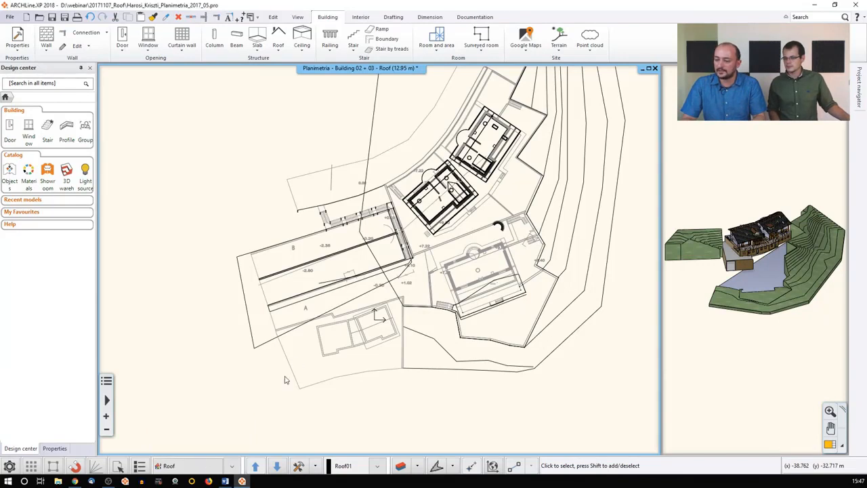
click(190, 463)
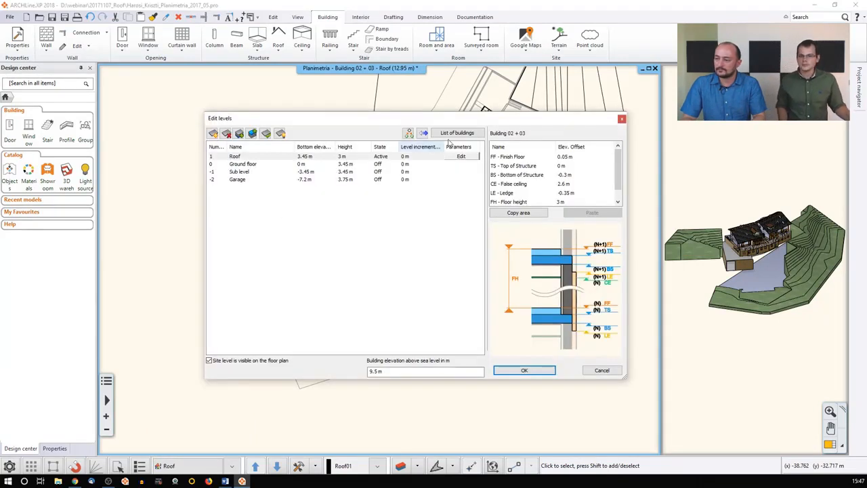
click(450, 132)
click(353, 185)
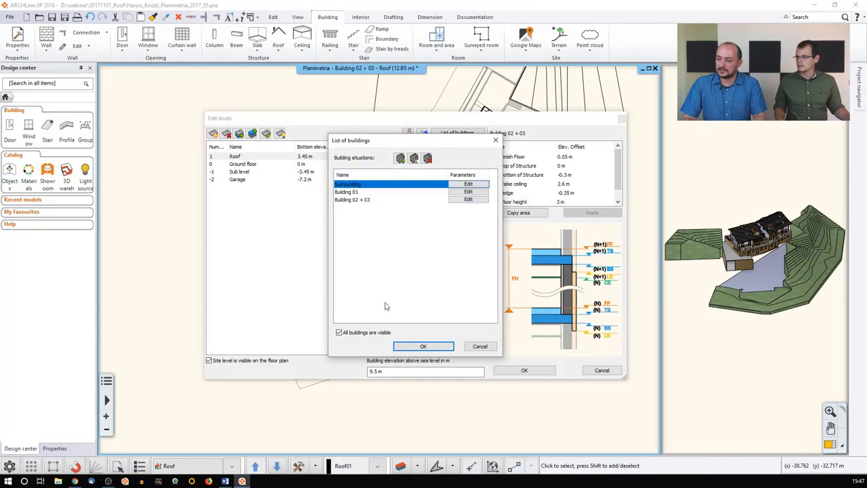
click(402, 343)
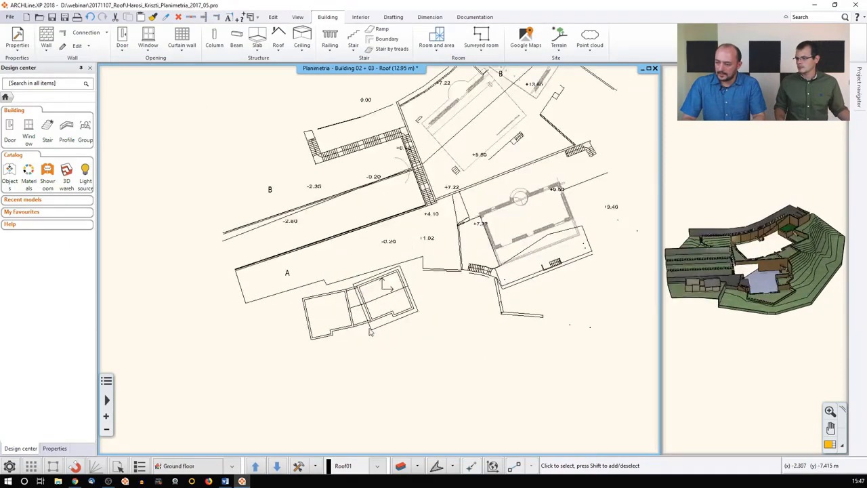
Step: Swap the 3D view into the main drawing area and frame the gable roof of the small house beside the road
scroll(369, 330, up, 2)
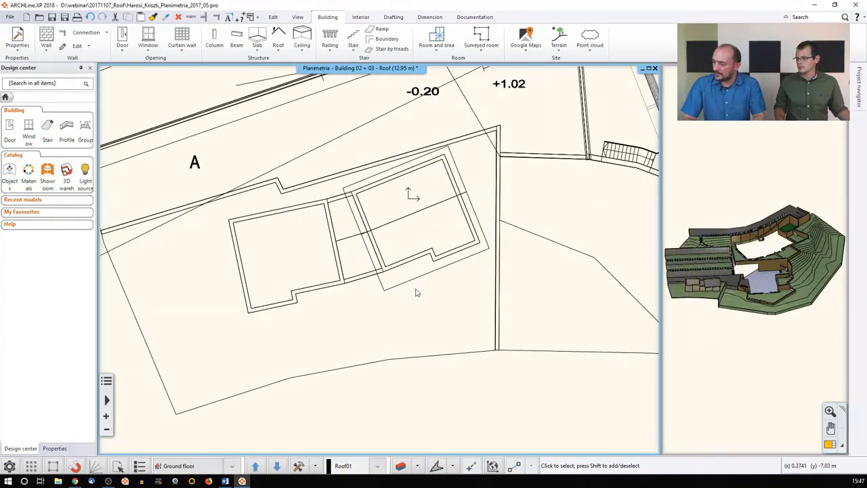
click(716, 290)
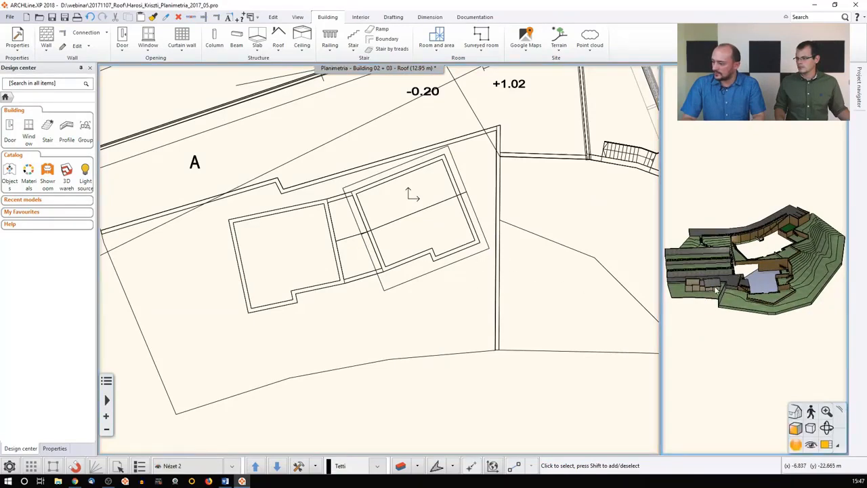
scroll(716, 290, up, 6)
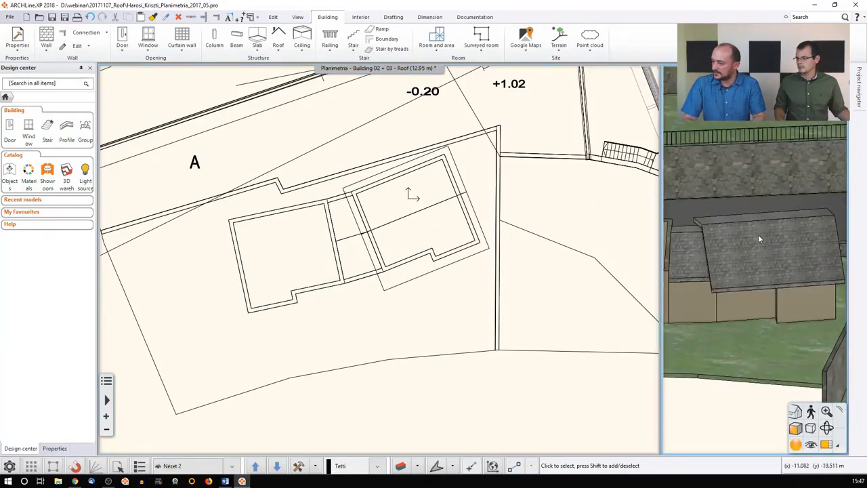
mouse_move(738, 239)
middle_down()
mouse_move(783, 250)
mouse_move(724, 242)
middle_up()
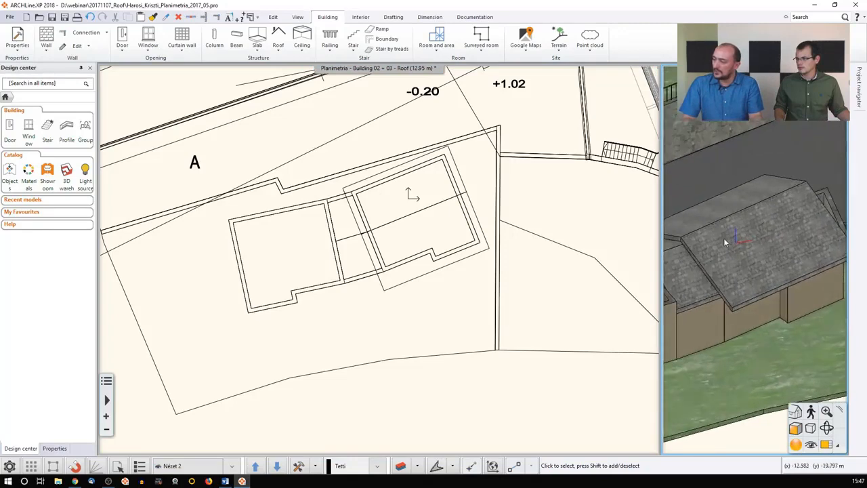
scroll(723, 258, up, 2)
scroll(737, 261, up, 2)
click(796, 444)
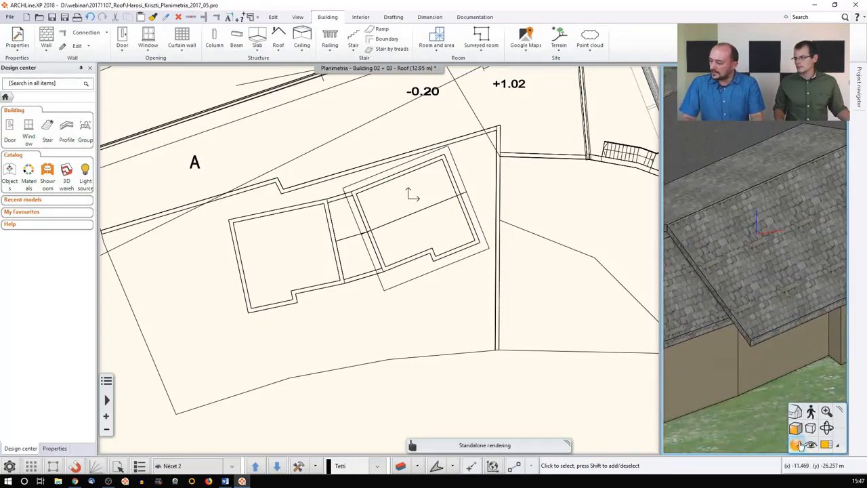
click(824, 447)
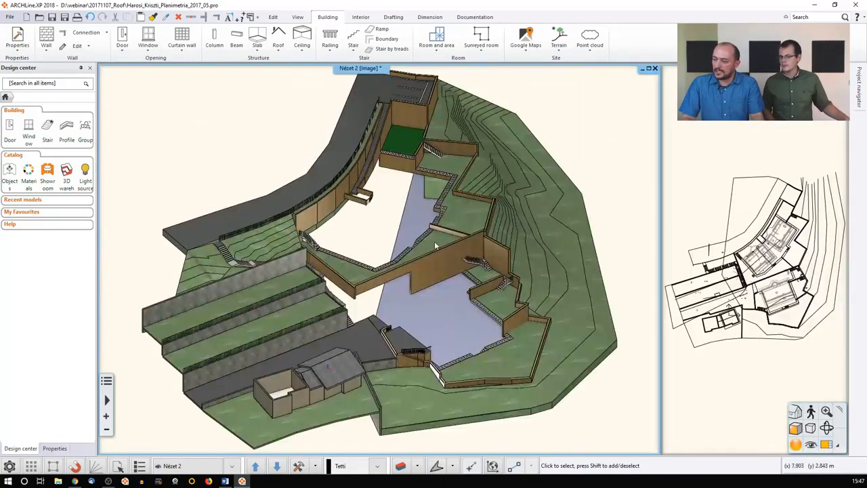
scroll(369, 322, up, 8)
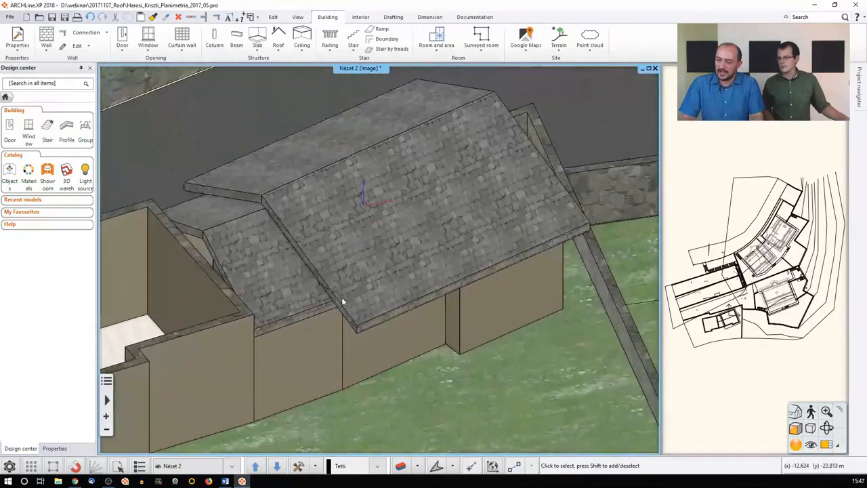
scroll(393, 250, up, 4)
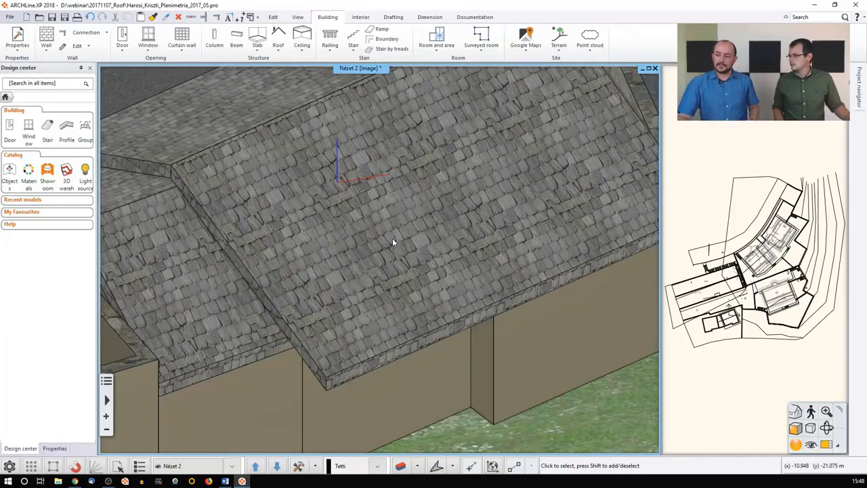
Step: Open the gable roof's properties, assign the Plain Round basic tile with the simplified tile surface hidden, and update the preview
click(392, 238)
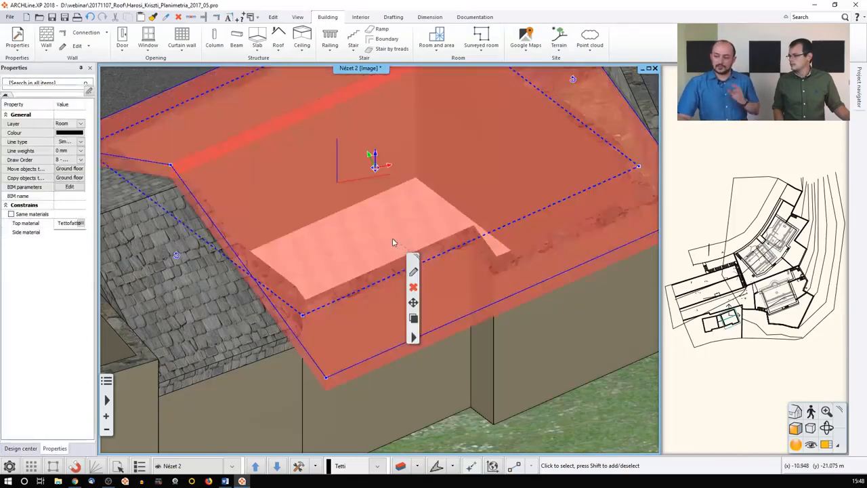
click(414, 273)
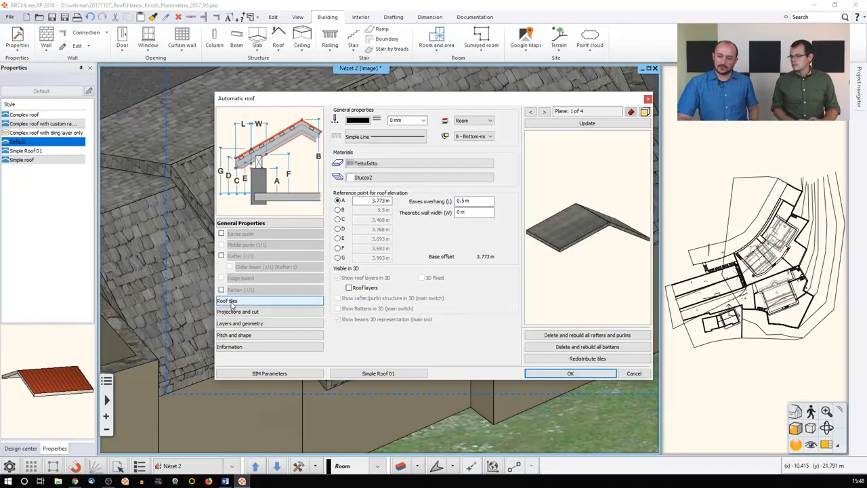
click(230, 303)
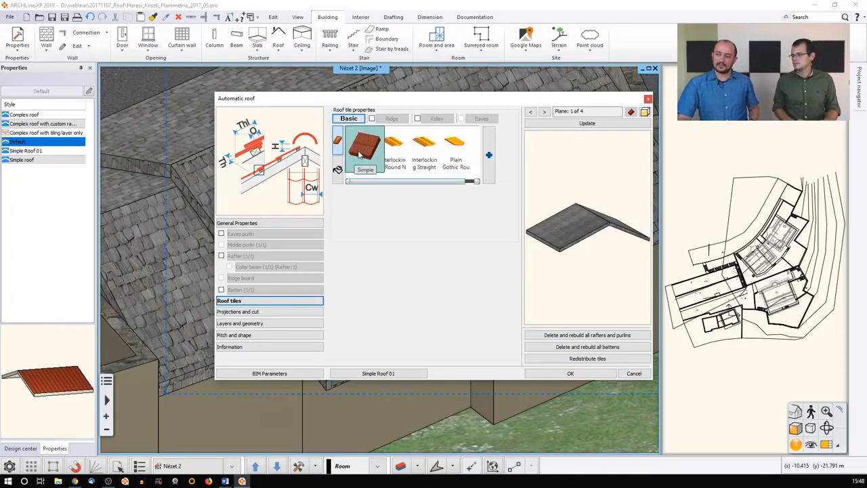
drag(371, 181, 425, 182)
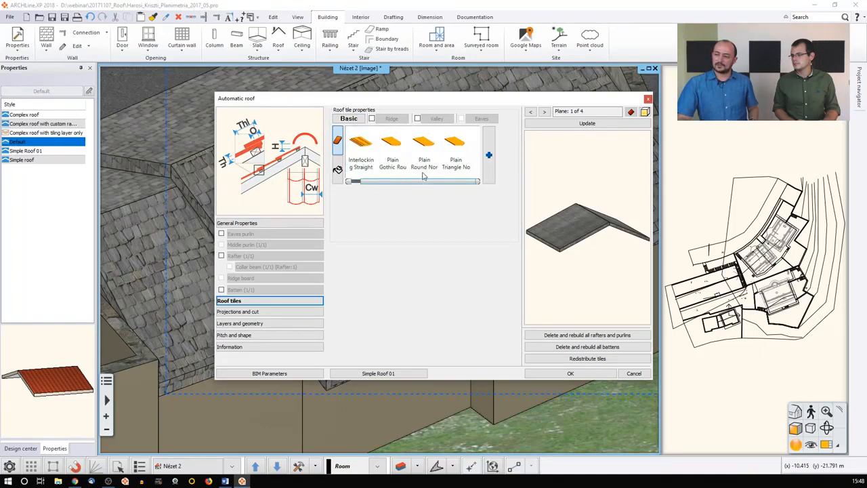
click(430, 150)
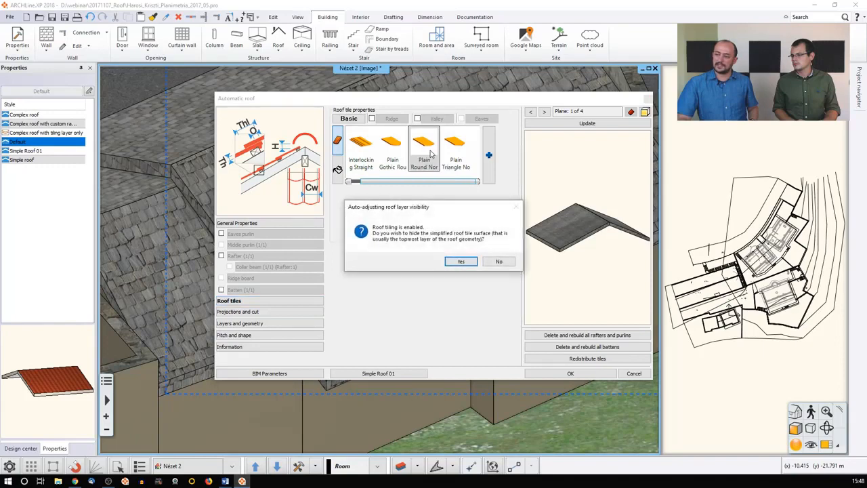
click(472, 265)
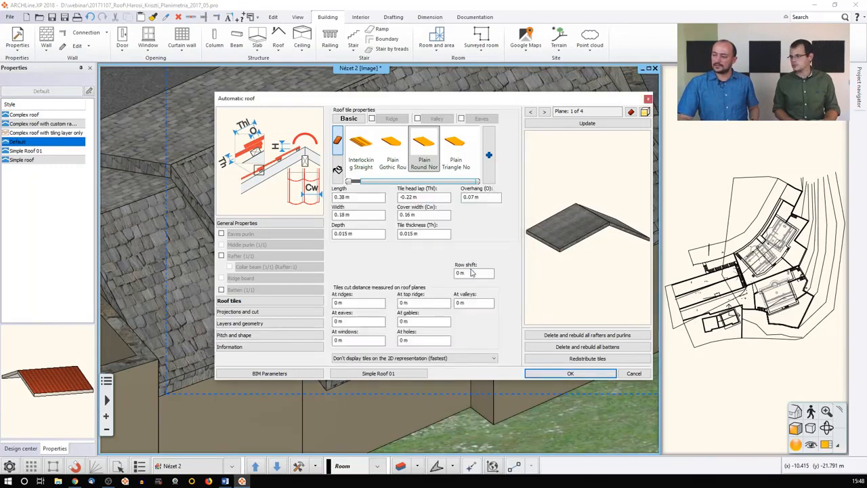
click(588, 125)
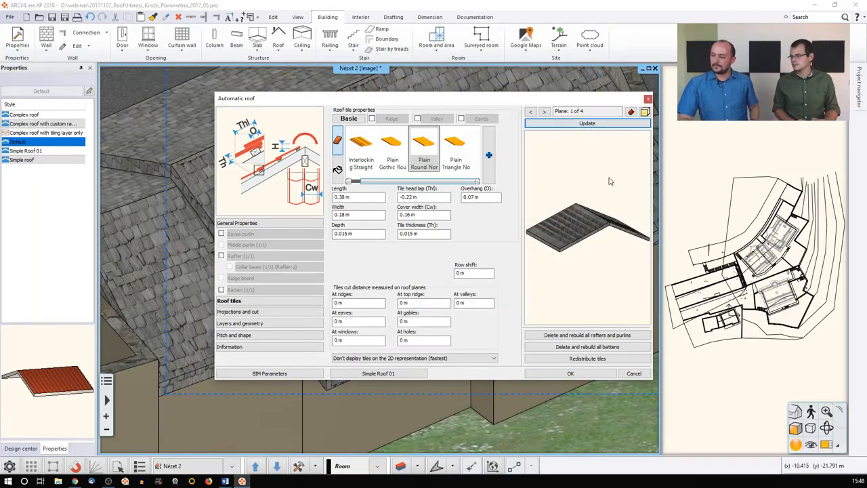
Step: Check the roof's layer and geometry settings, switch on Roof layers under Visible in 3D, and update the preview
click(242, 323)
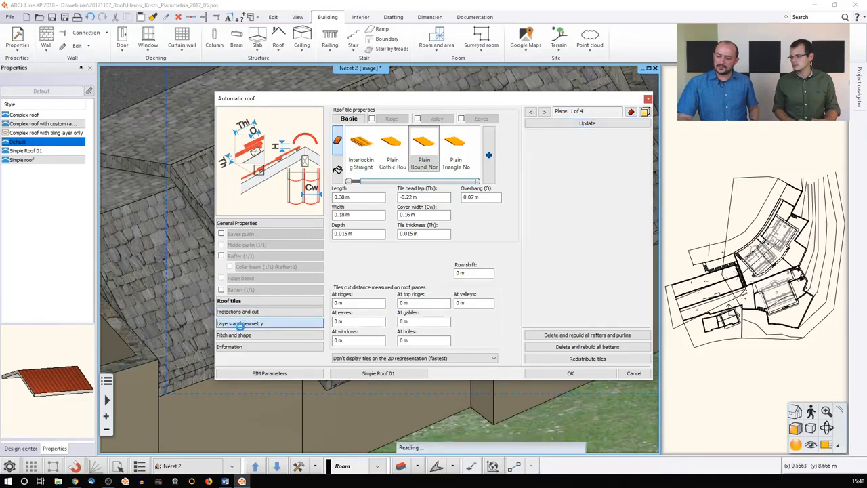
drag(411, 276, 304, 263)
drag(400, 277, 440, 282)
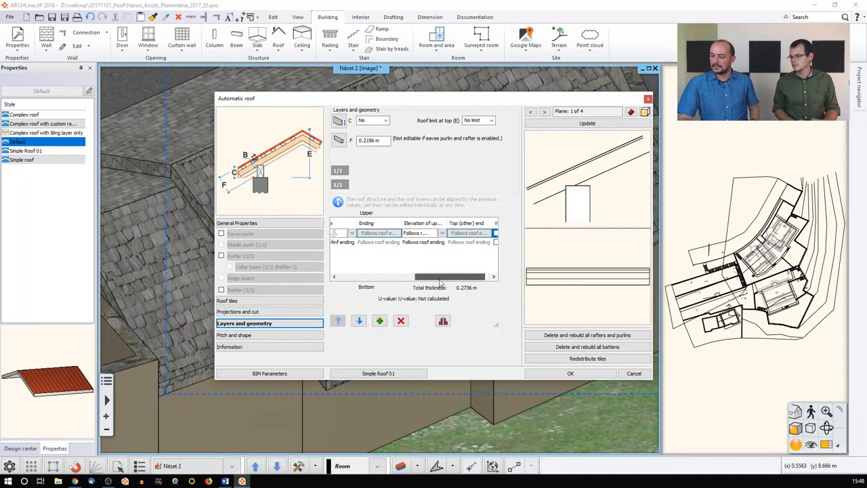
click(264, 225)
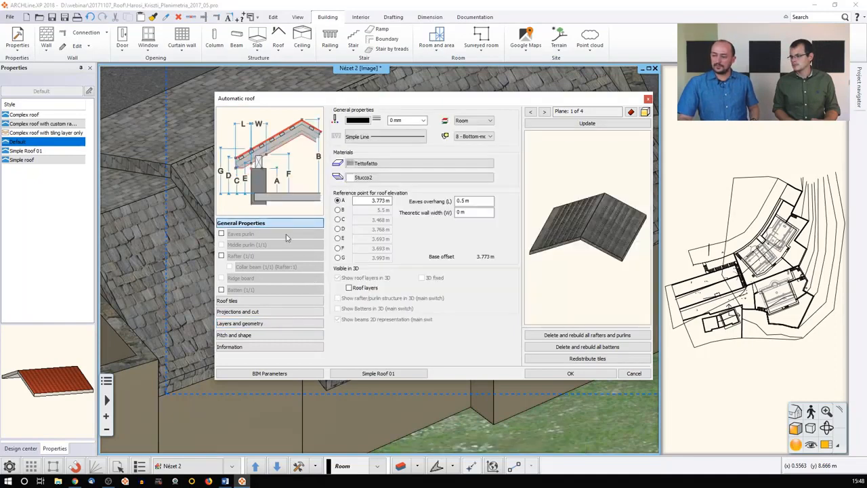
click(349, 287)
click(586, 124)
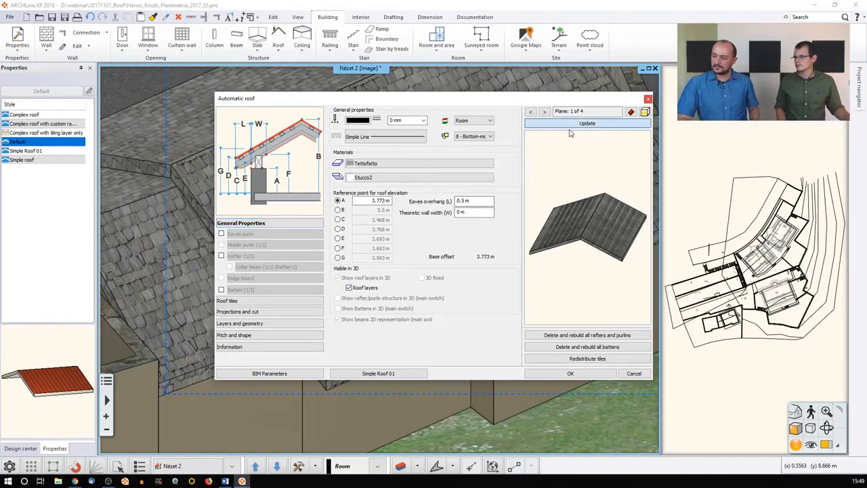
drag(585, 260, 567, 275)
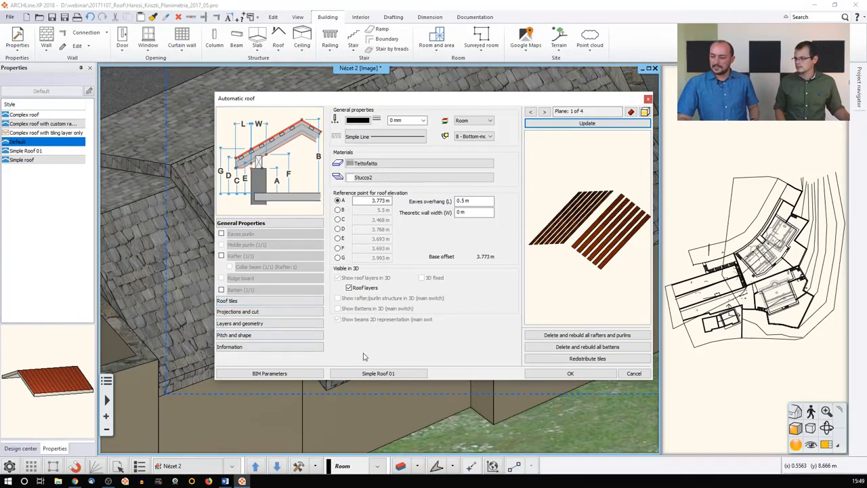
Step: Apply the Simple roof style to the roof and refresh its preview
click(377, 373)
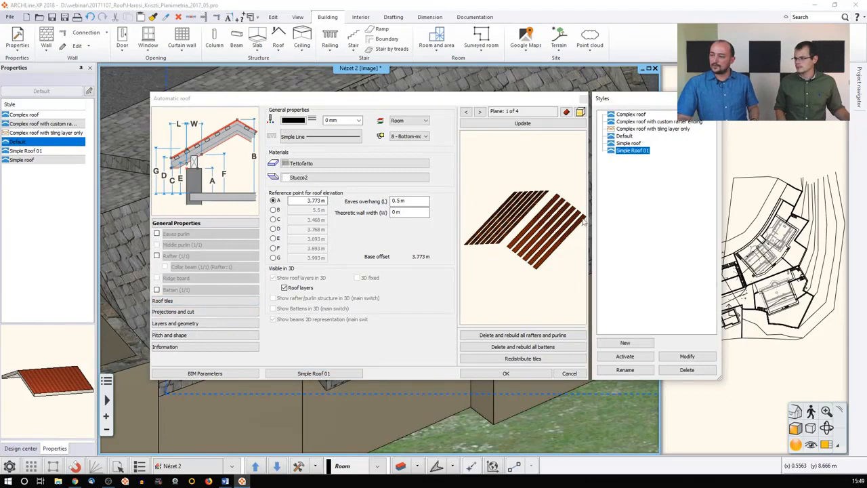
double_click(624, 143)
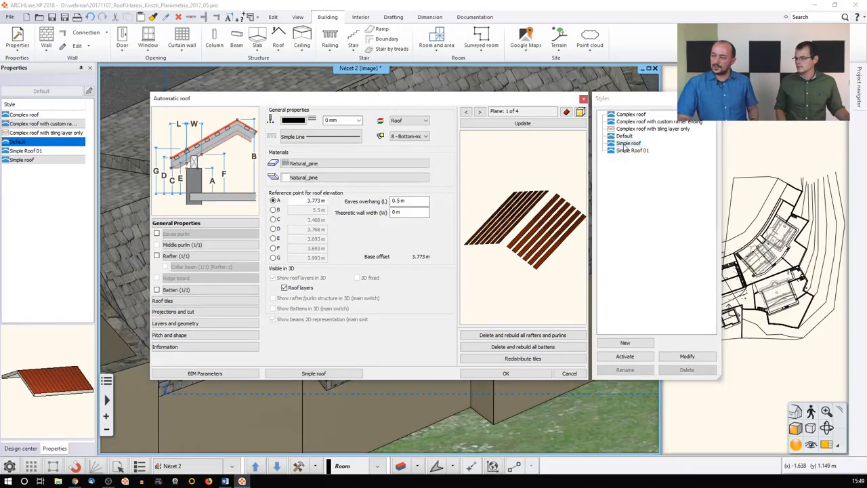
click(555, 125)
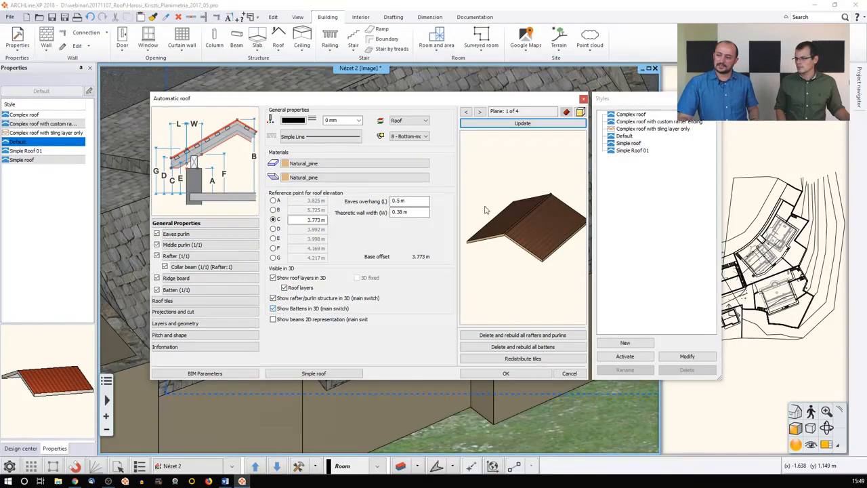
click(518, 123)
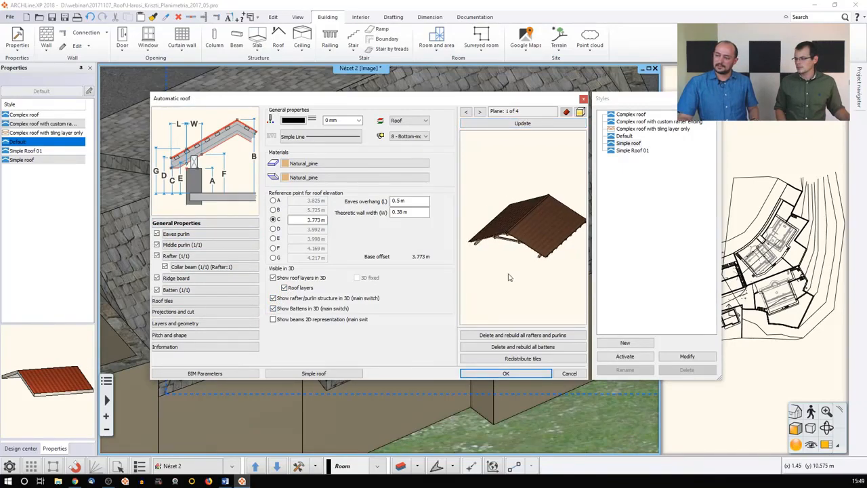
Step: Change the Simple roof style's basic tile to Plain Round, hide the simplified tile surface, and update the preview
click(230, 301)
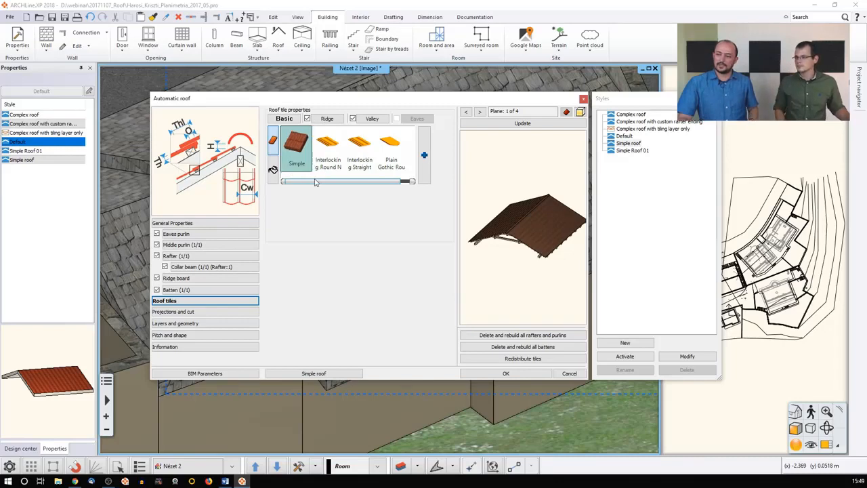
drag(315, 182, 327, 181)
click(359, 146)
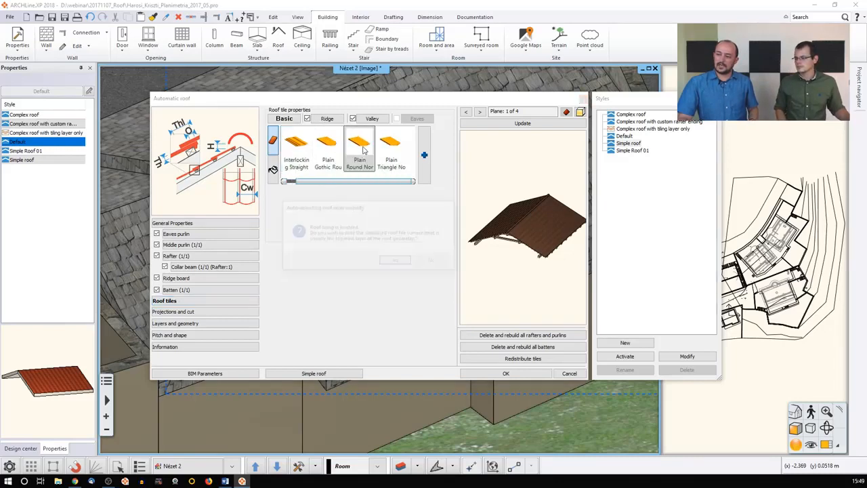
click(396, 261)
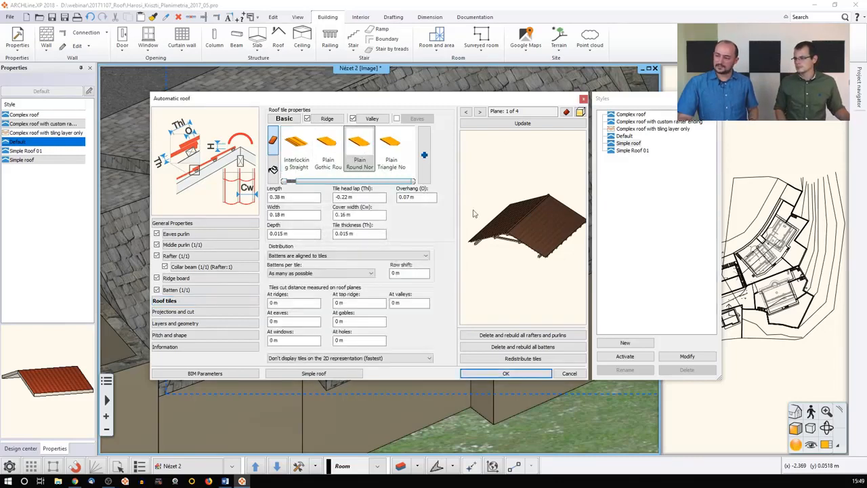
click(518, 124)
scroll(504, 261, up, 5)
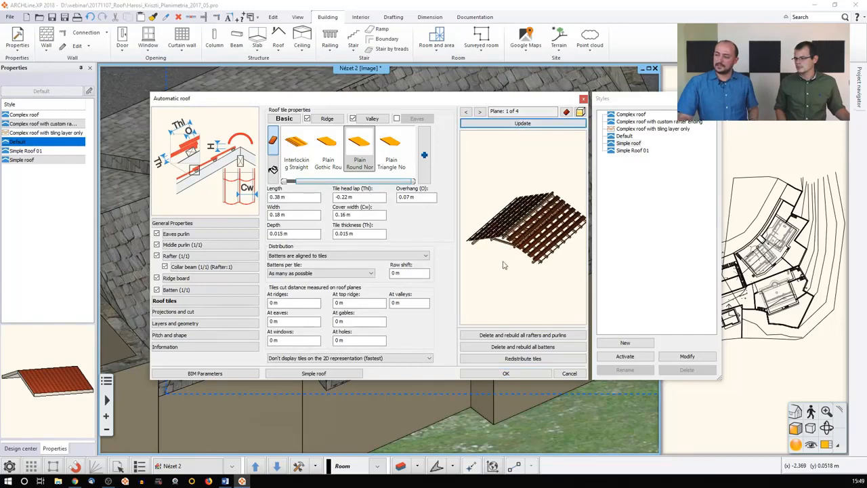
Step: Switch the roof preview's tile display to full tiles and examine the tile edges up close
scroll(523, 250, up, 4)
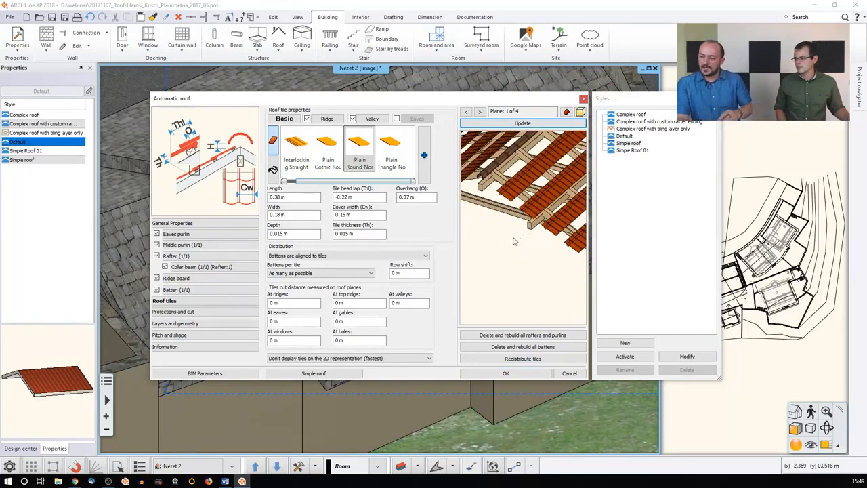
scroll(514, 217, up, 1)
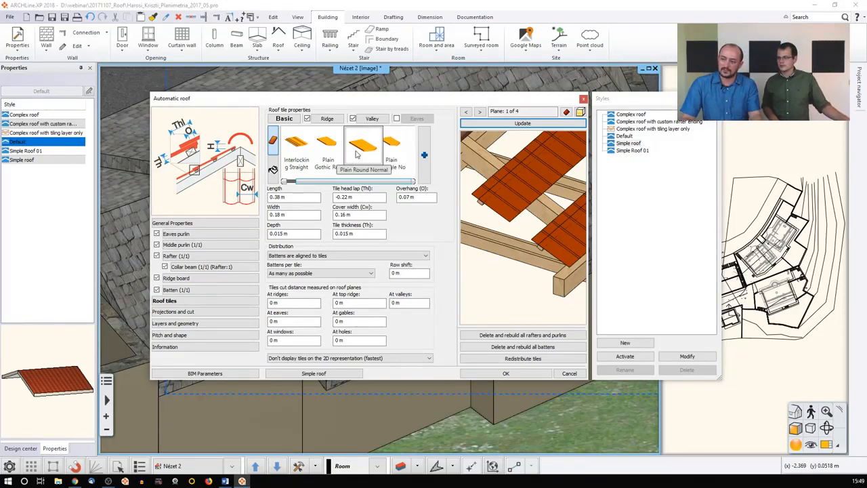
click(566, 112)
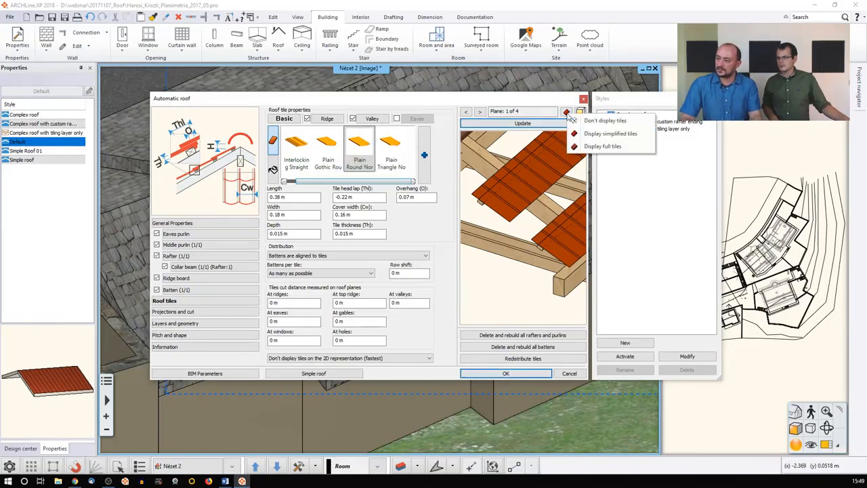
click(608, 148)
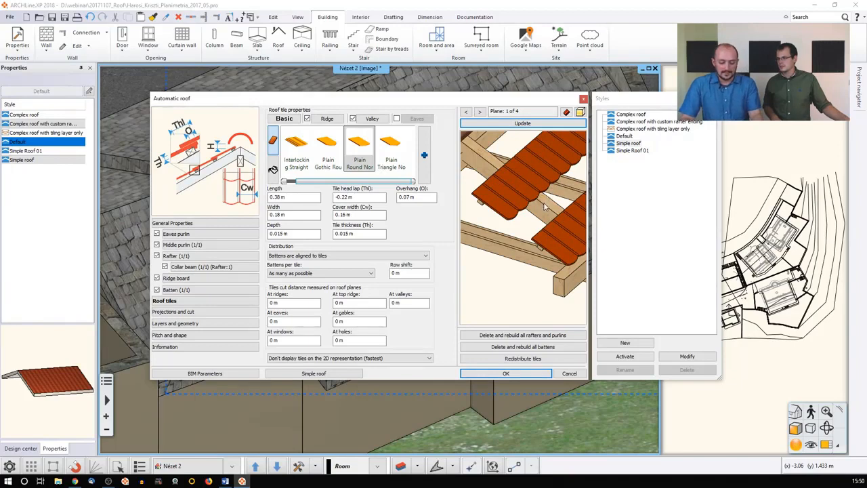
drag(548, 203, 529, 214)
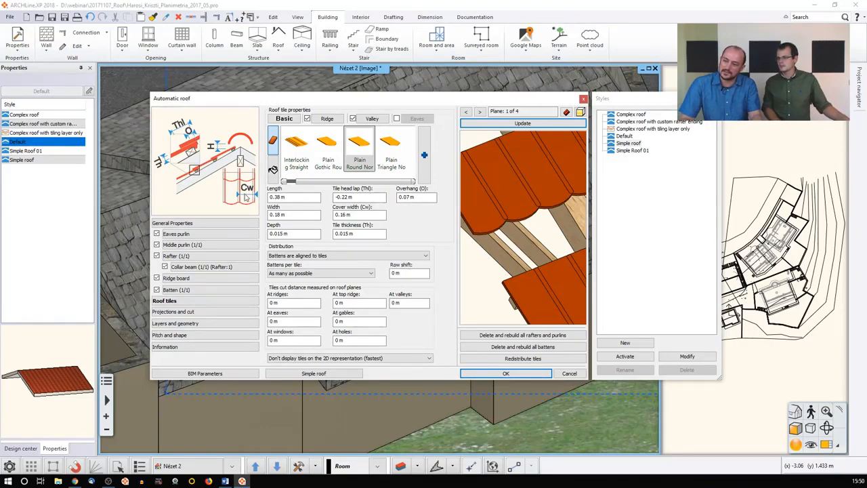
Step: Set the basic tile's cover width to 0.18 m, matching the tile width, and update the preview
drag(361, 215, 273, 216)
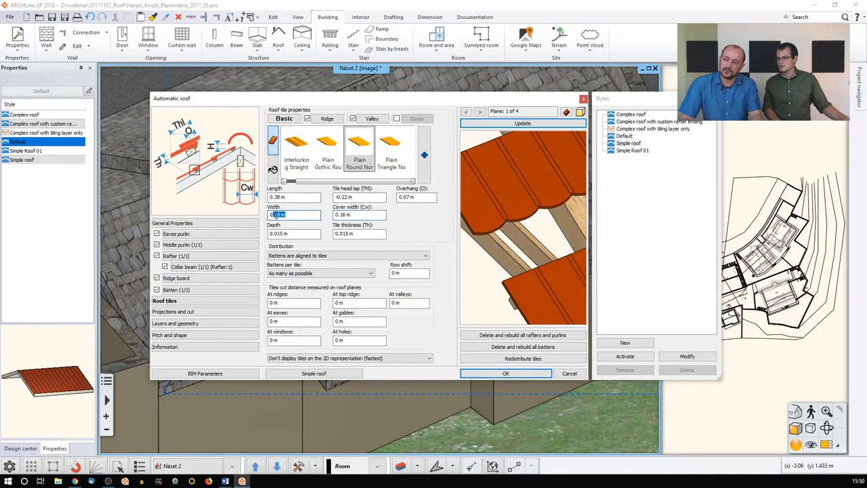
click(357, 163)
drag(352, 215, 344, 215)
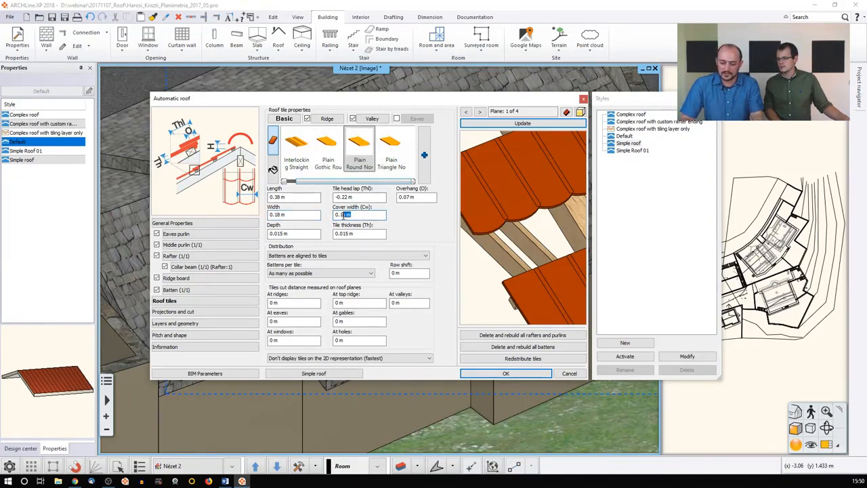
click(503, 124)
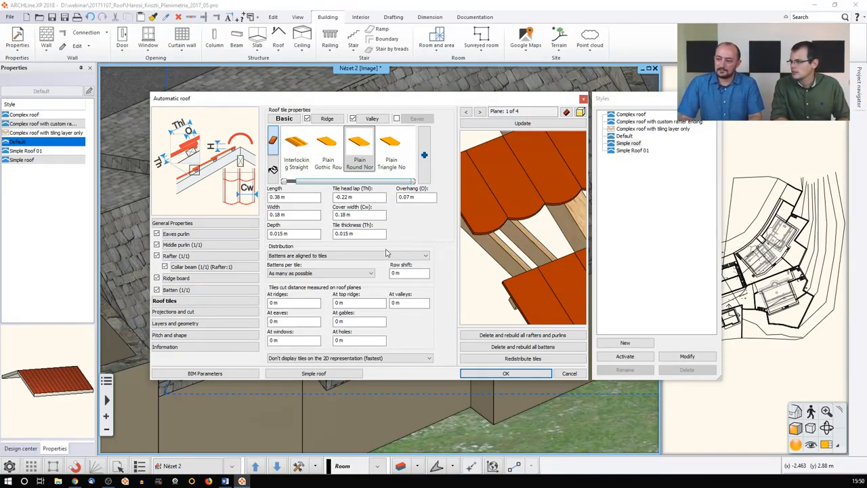
Step: Check the tile distribution options and try to set the distance of battens to 0.3 m while battens are aligned to tiles
click(337, 255)
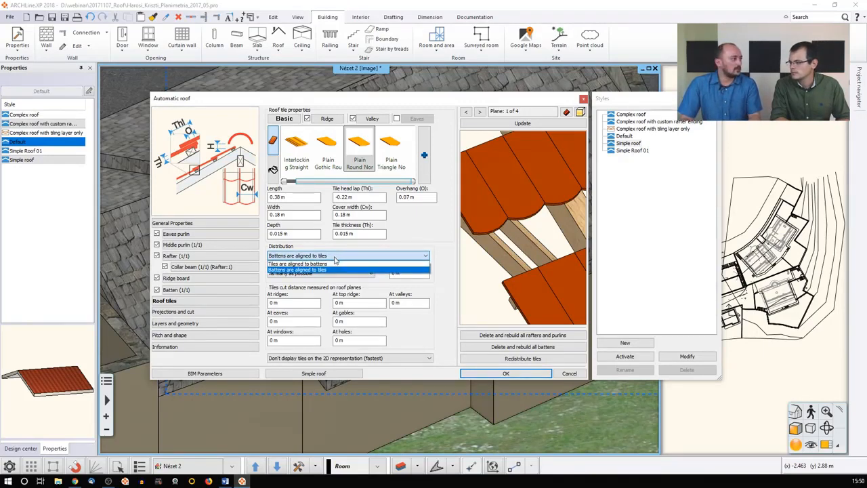
click(193, 291)
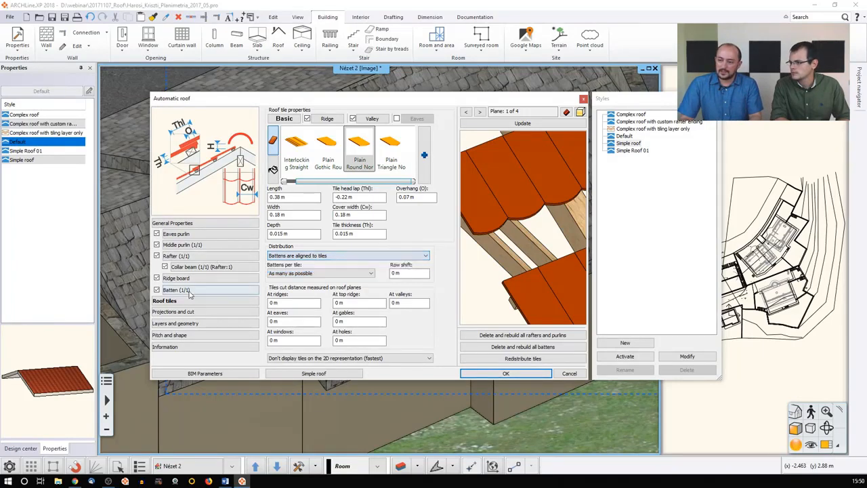
click(178, 291)
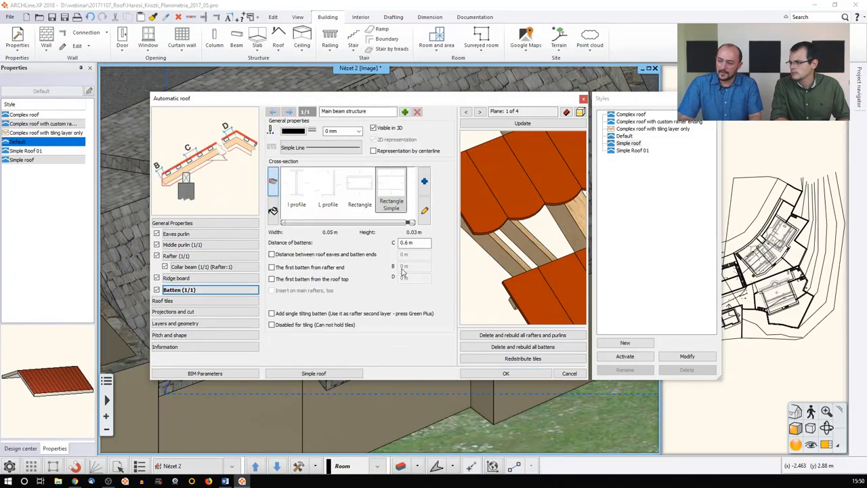
click(415, 243)
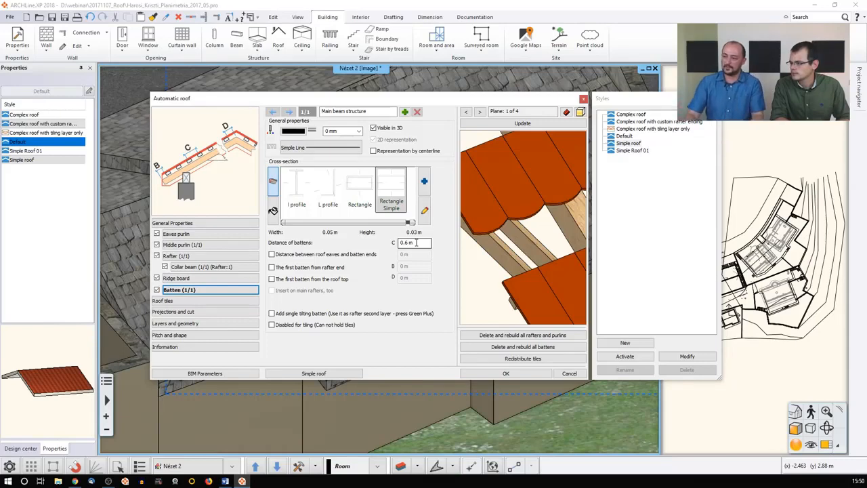
drag(407, 242, 424, 243)
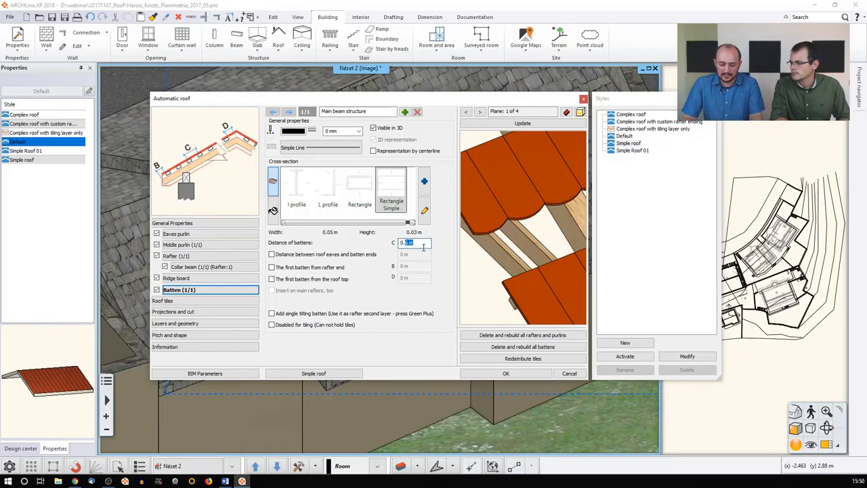
text(0.3)
click(529, 124)
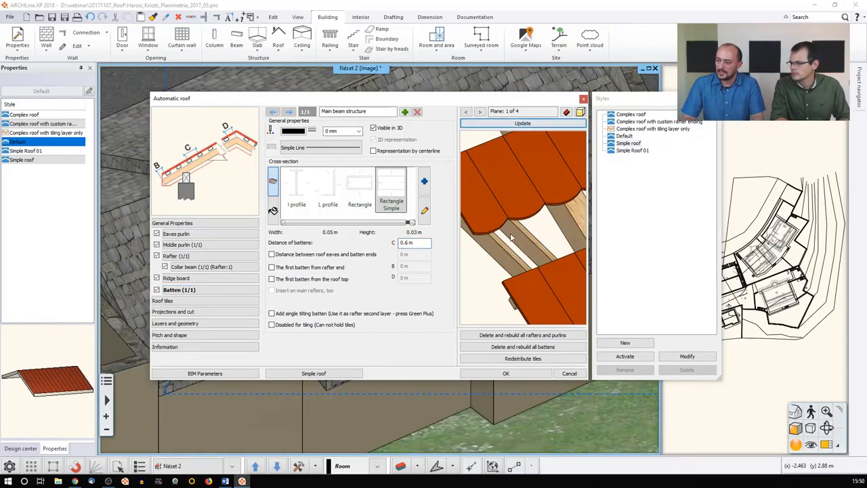
drag(405, 242, 448, 245)
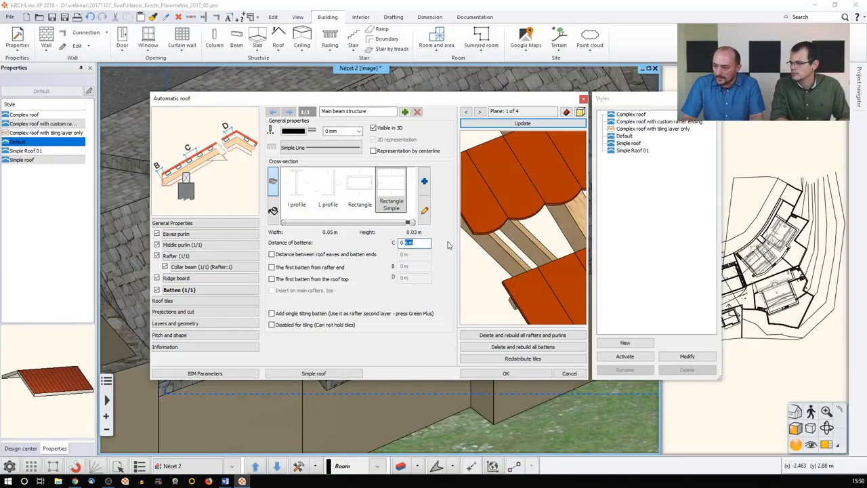
text(0.3)
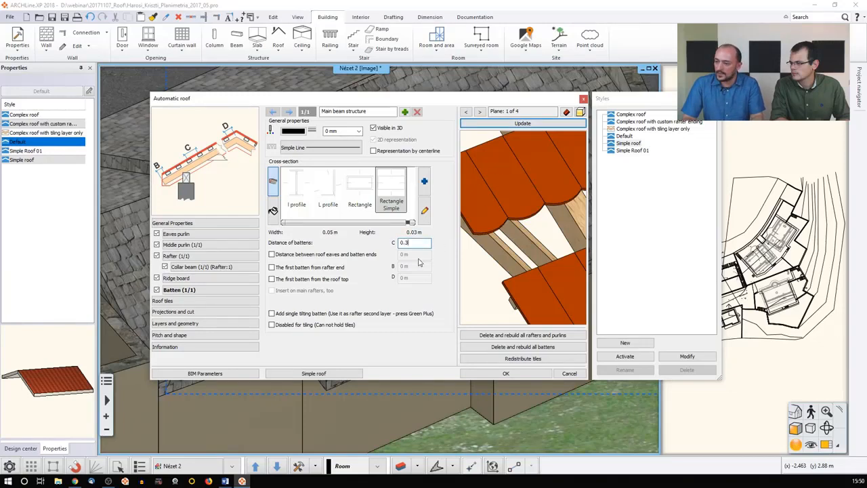
click(535, 125)
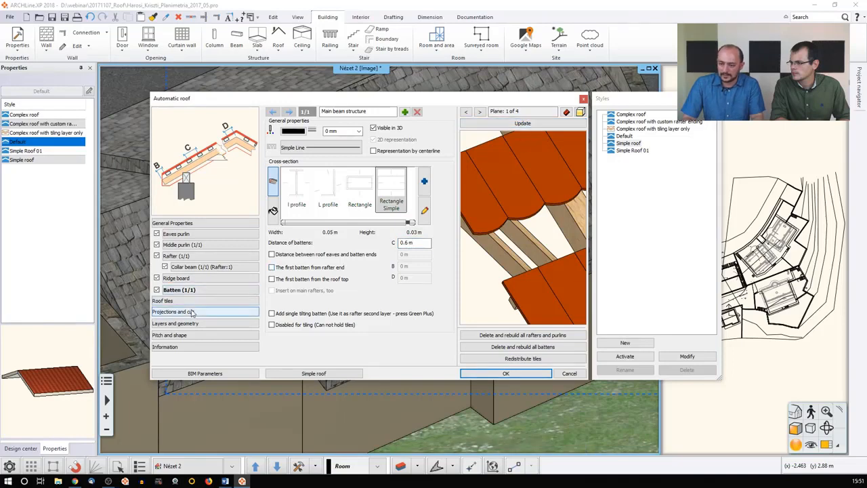
Step: Change the roof tile distribution to Tiles are aligned to battens
click(191, 301)
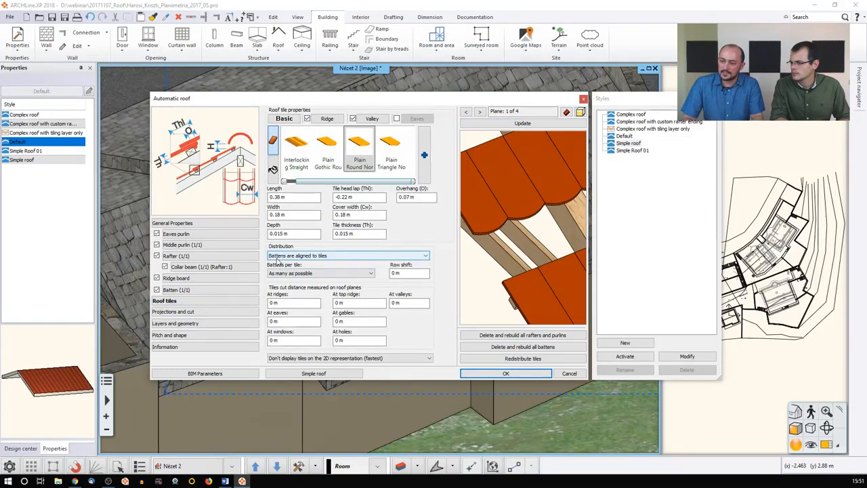
click(281, 257)
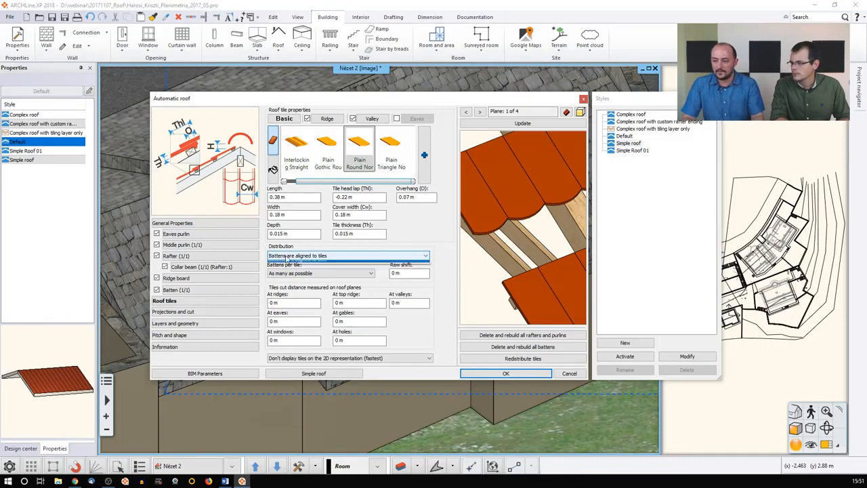
click(285, 263)
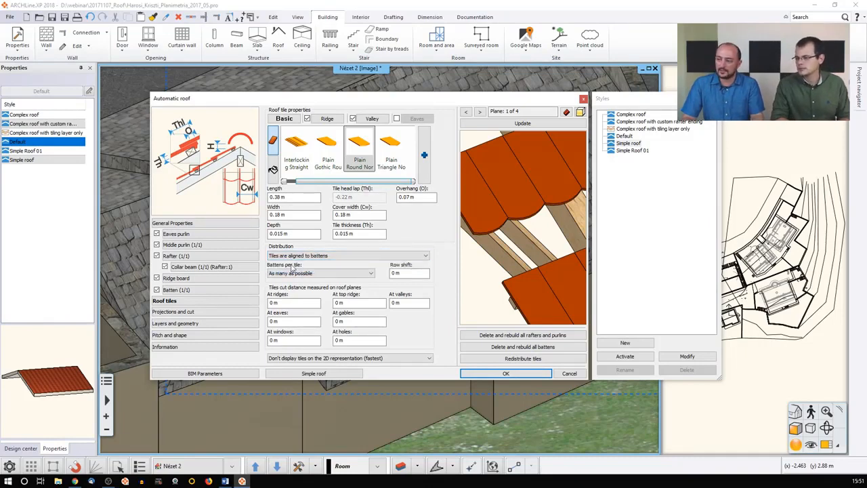
Step: Set the distance of battens to 0.3 m, update the preview, and inspect the tile coverage
click(185, 289)
double_click(421, 242)
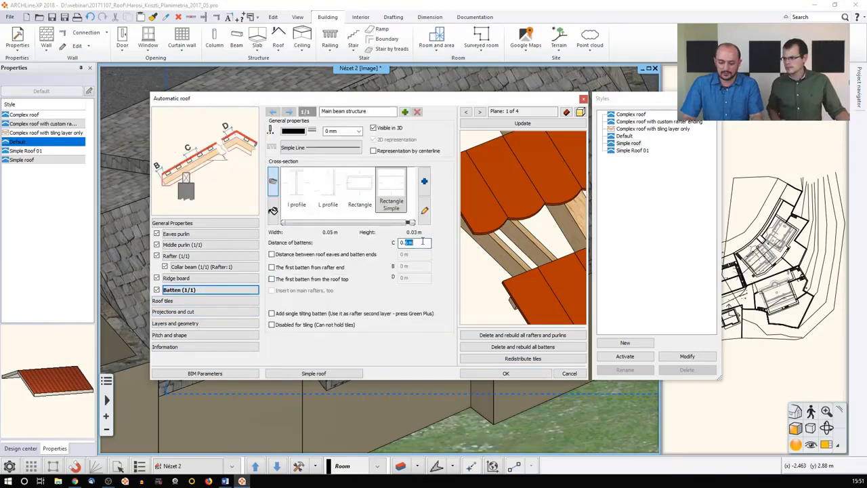
text(0.3)
click(508, 125)
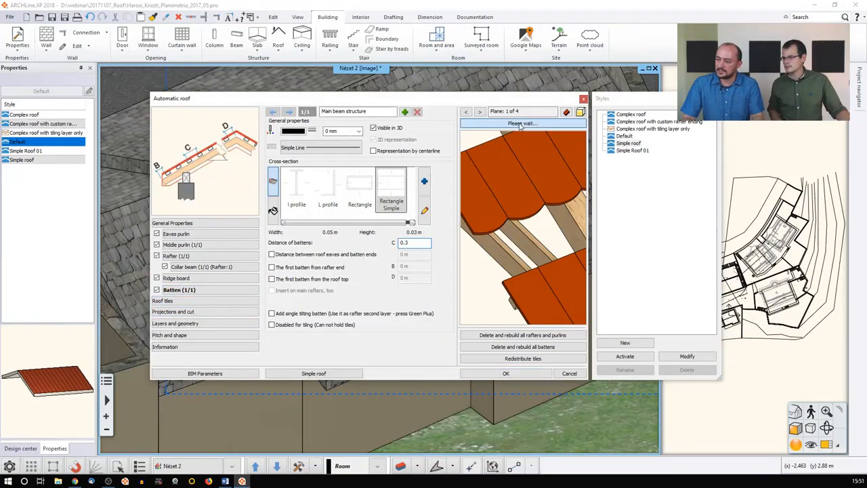
scroll(540, 214, down, 7)
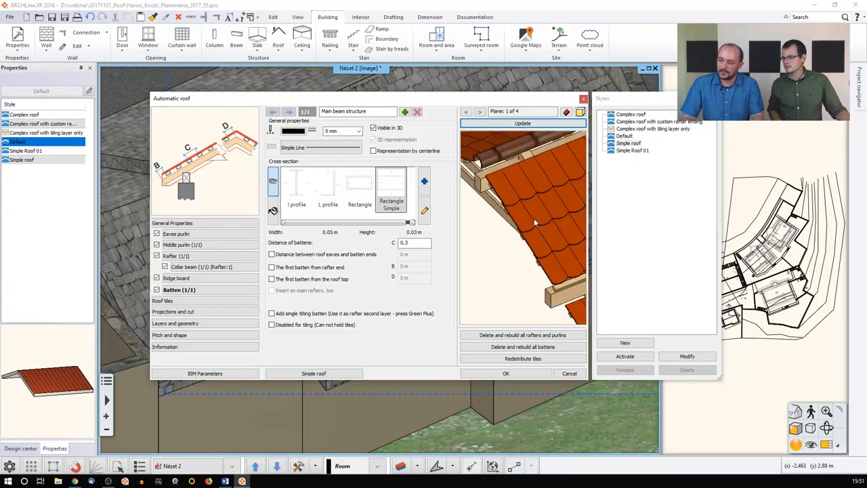
middle_drag(533, 219, 479, 201)
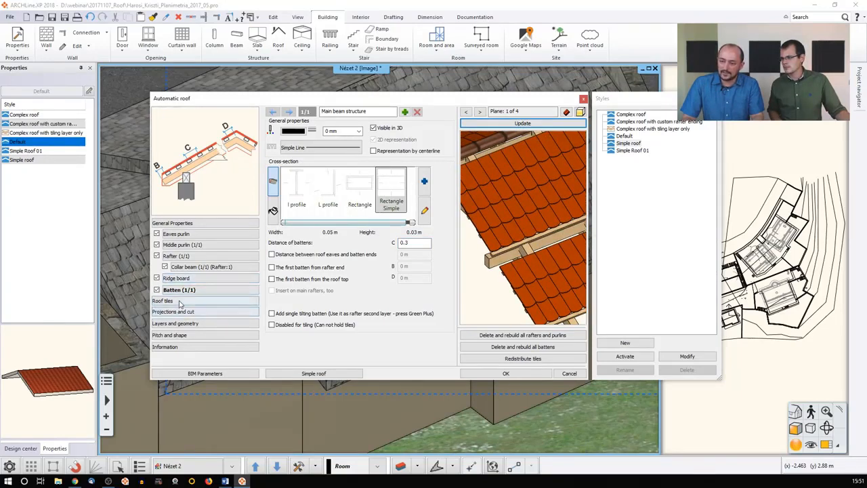
Step: Try the Plain Gothic Round Normal and Interlocking Straight basic tiles in the preview and return to Plain Round Normal
click(203, 301)
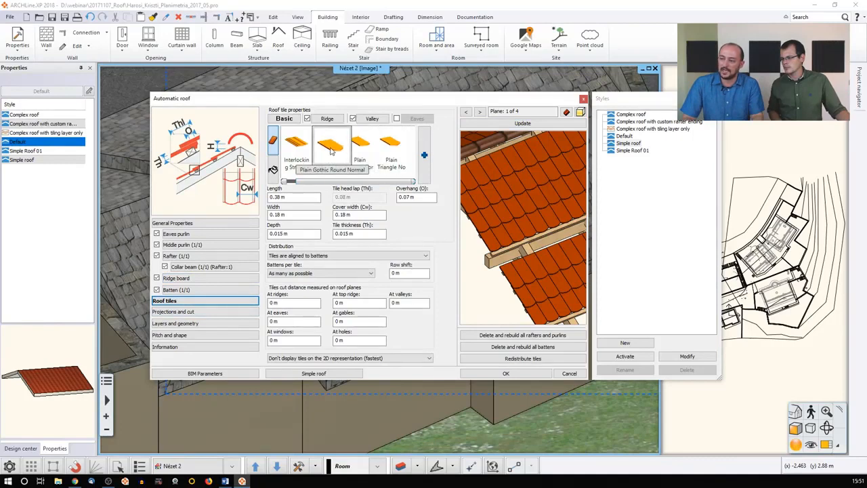
click(522, 124)
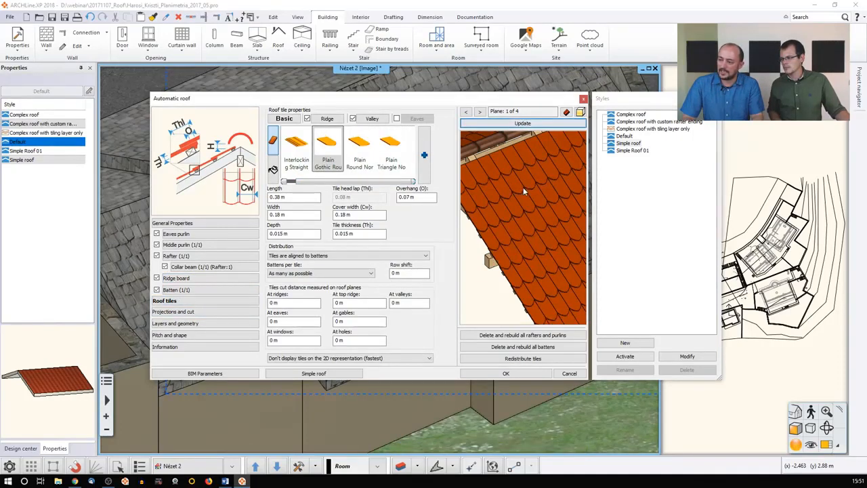
click(302, 147)
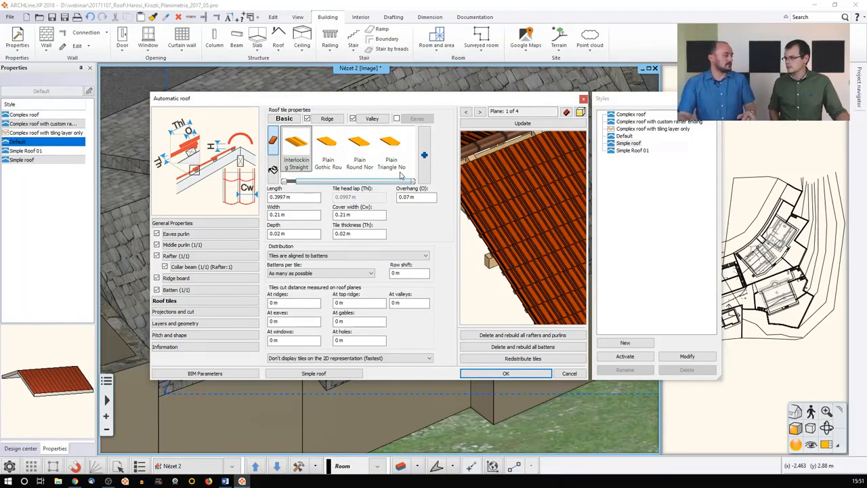
click(366, 154)
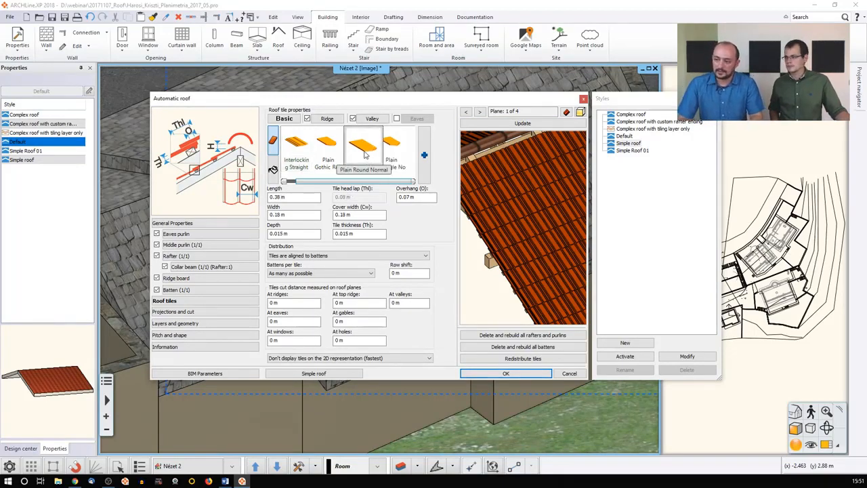
click(510, 124)
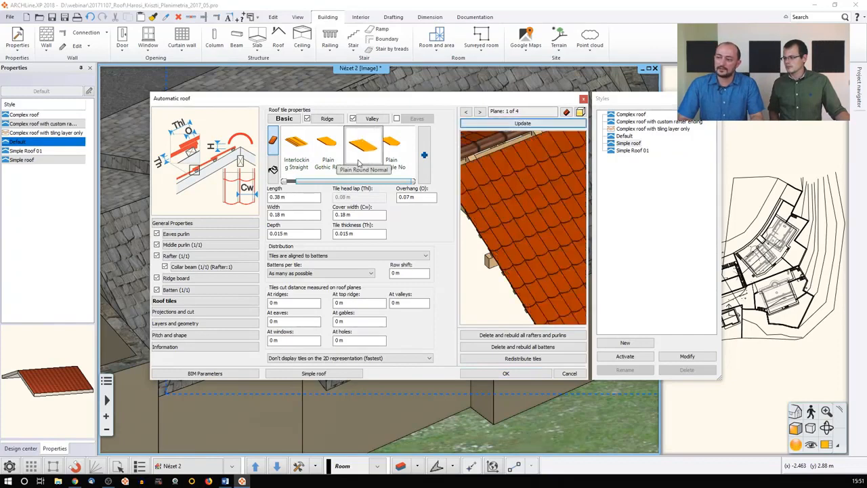
Step: Set the row shift of the roof tiles to 0.09 m, update the preview, and inspect the staggered rows
scroll(528, 208, up, 2)
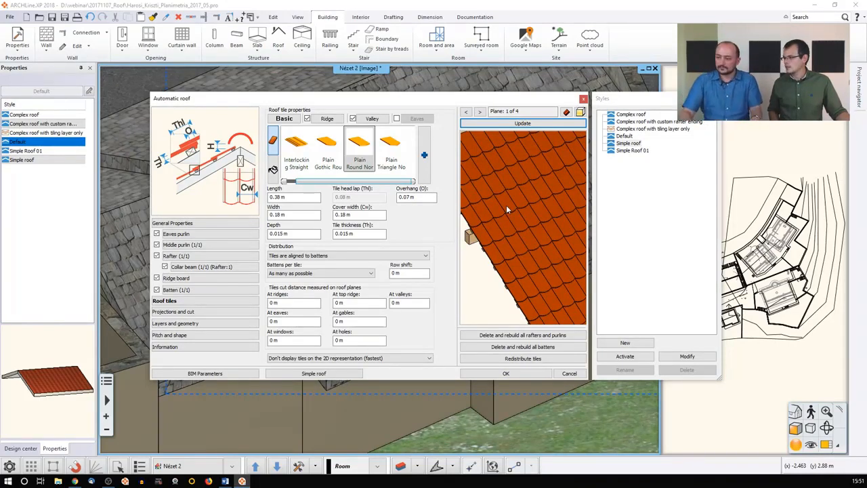
drag(406, 274, 390, 274)
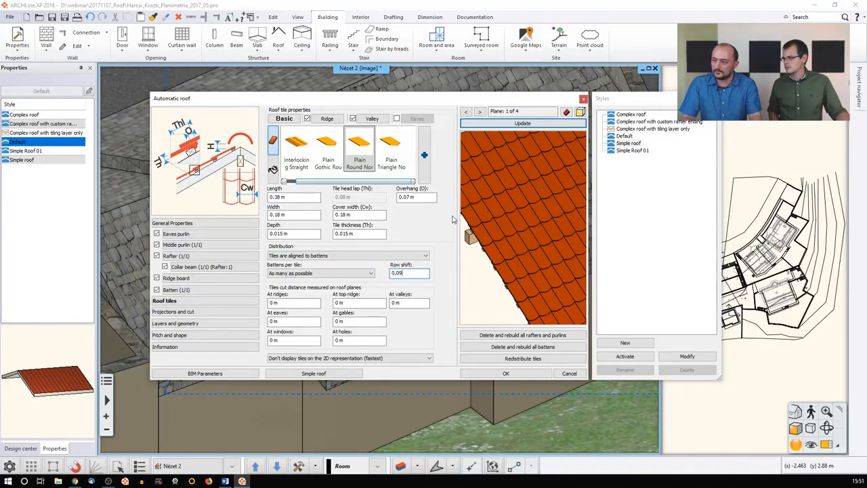
click(509, 126)
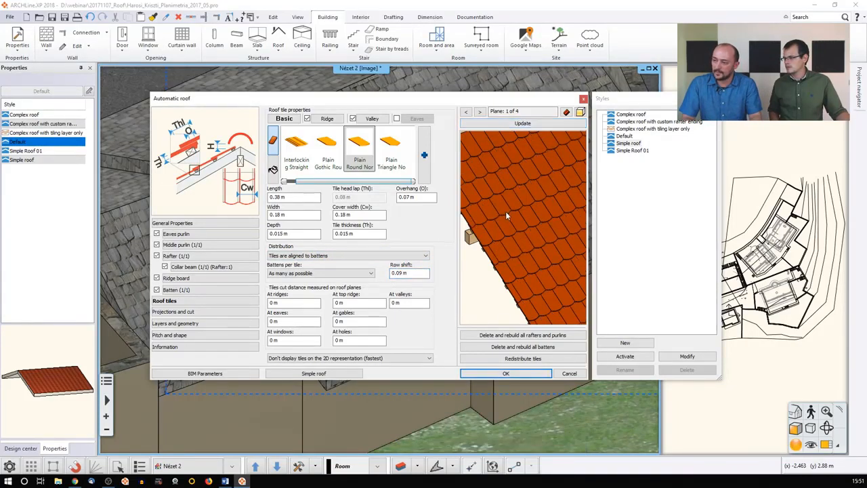
scroll(509, 215, down, 2)
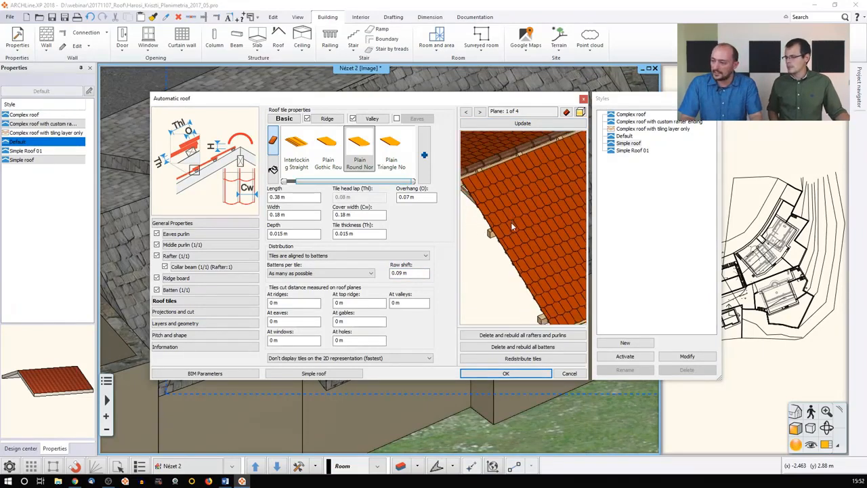
mouse_move(511, 224)
middle_down()
mouse_move(521, 237)
mouse_move(503, 214)
middle_up()
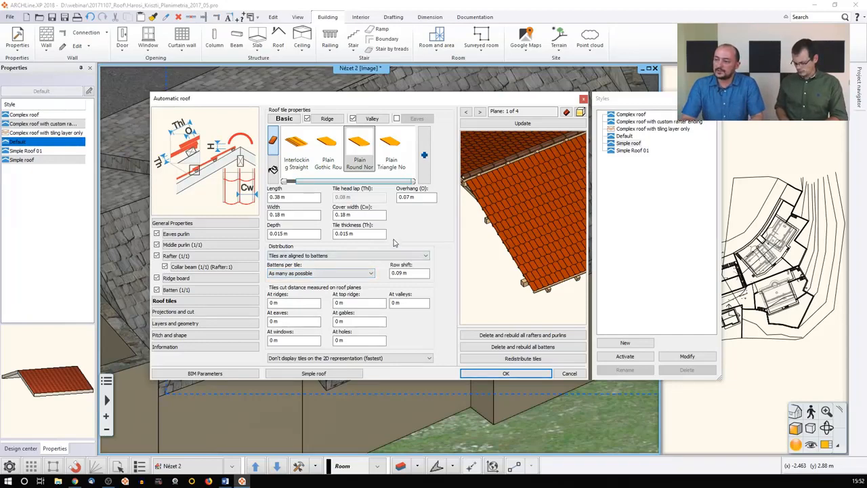
Step: Check the valley tile options, set the ridge tile to Interlocking Simple Ridge, update the preview, and inspect the ridge at the gable end
click(325, 119)
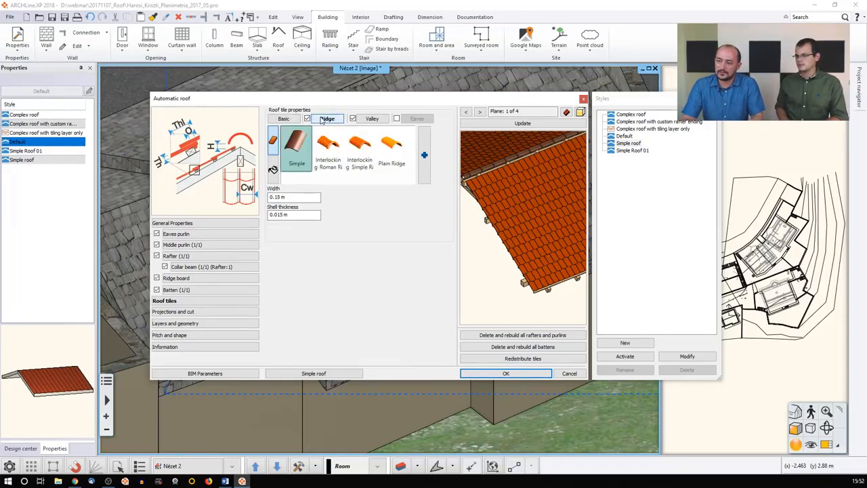
click(372, 119)
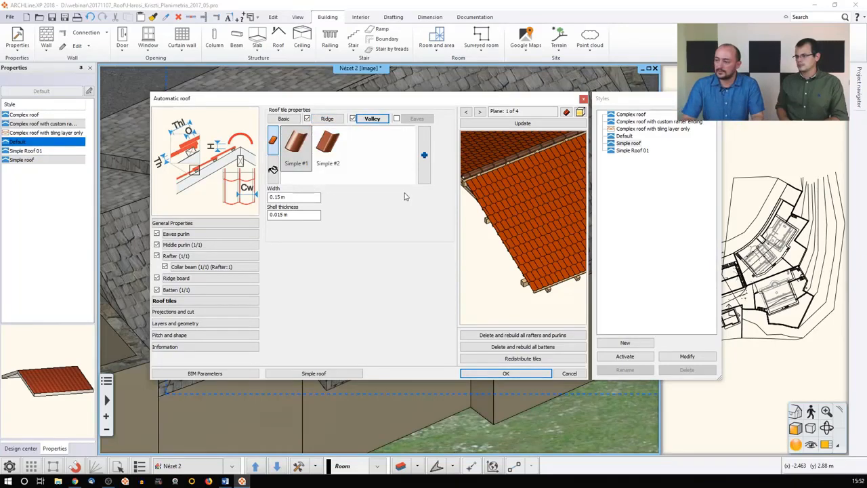
click(327, 119)
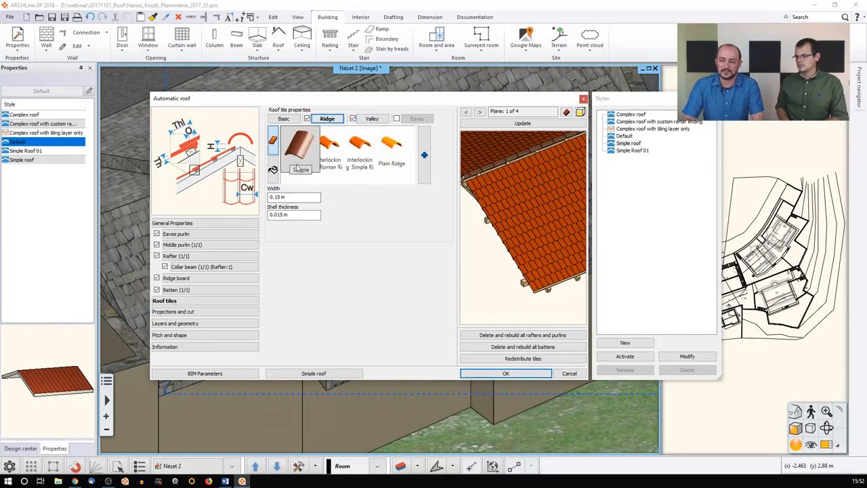
click(365, 152)
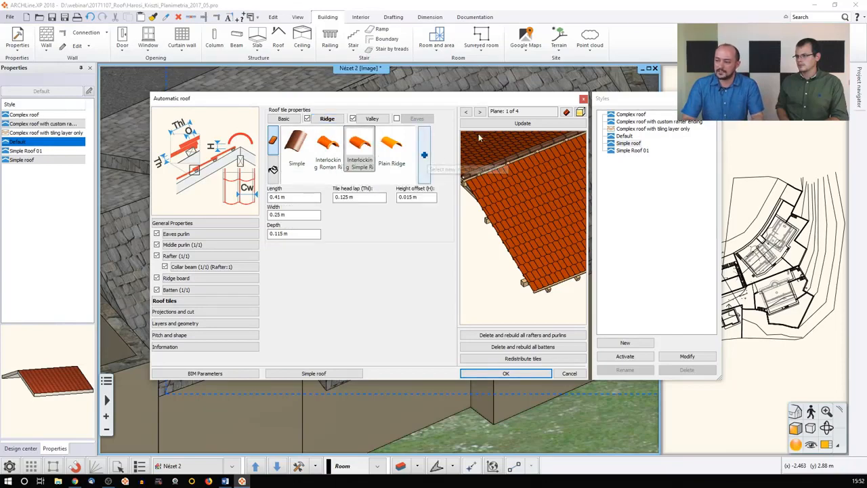
click(519, 123)
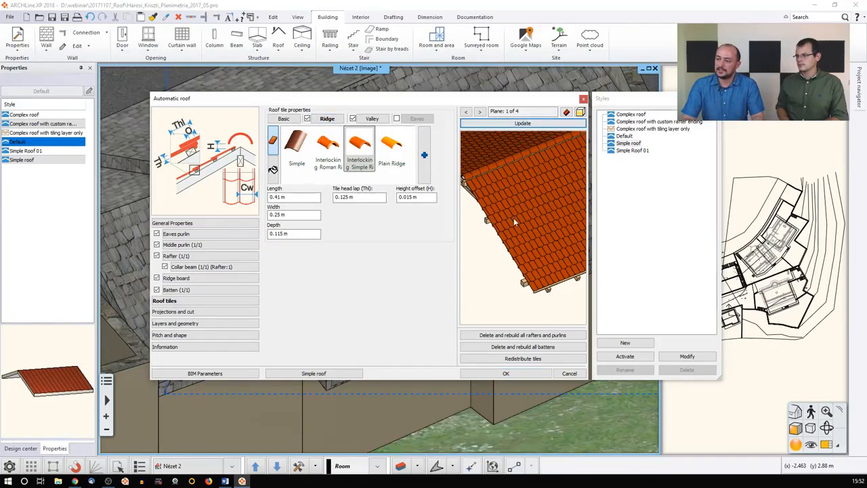
drag(513, 182, 482, 212)
middle_drag(575, 221, 526, 216)
scroll(532, 222, up, 1)
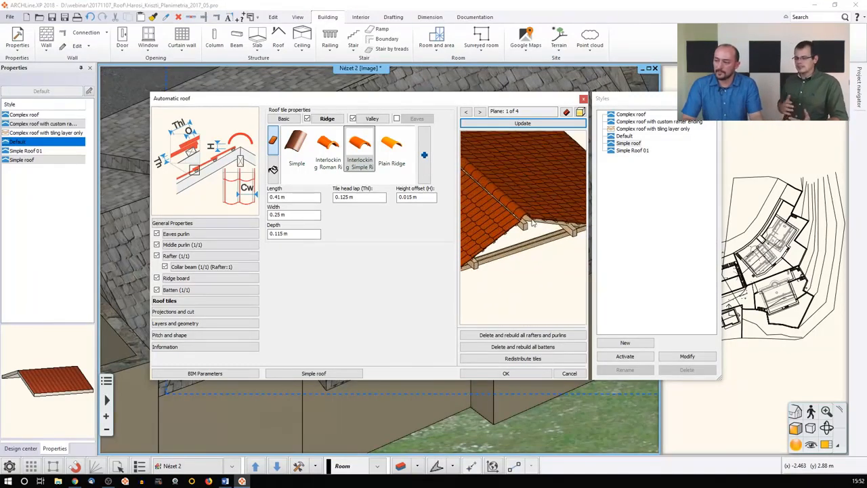
scroll(532, 222, up, 2)
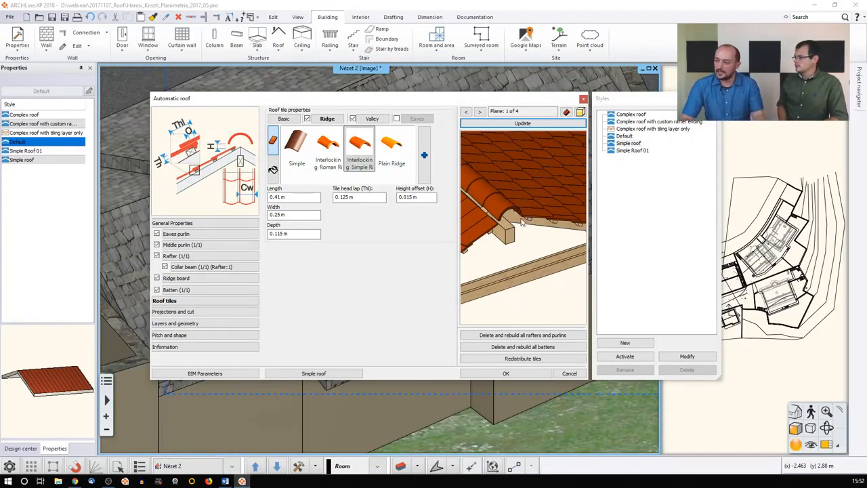
middle_drag(514, 224, 504, 206)
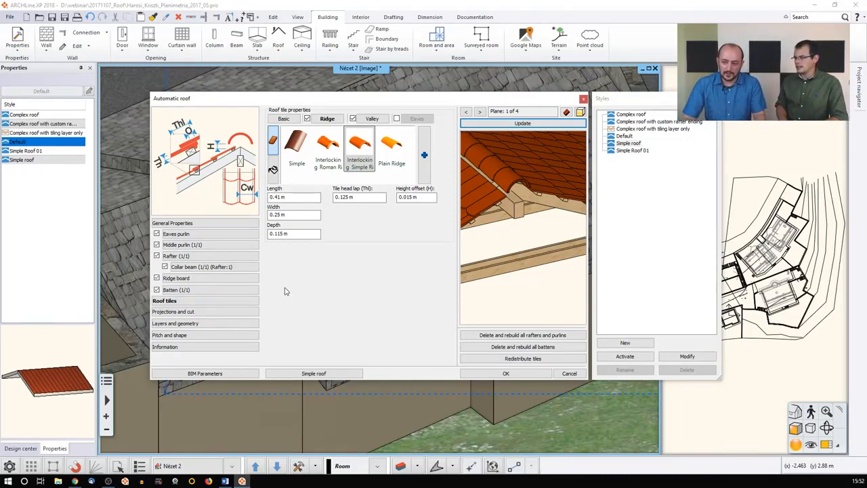
Step: Enable the first batten distance from the roof top, set it to 0.02 m, and update the preview
click(246, 292)
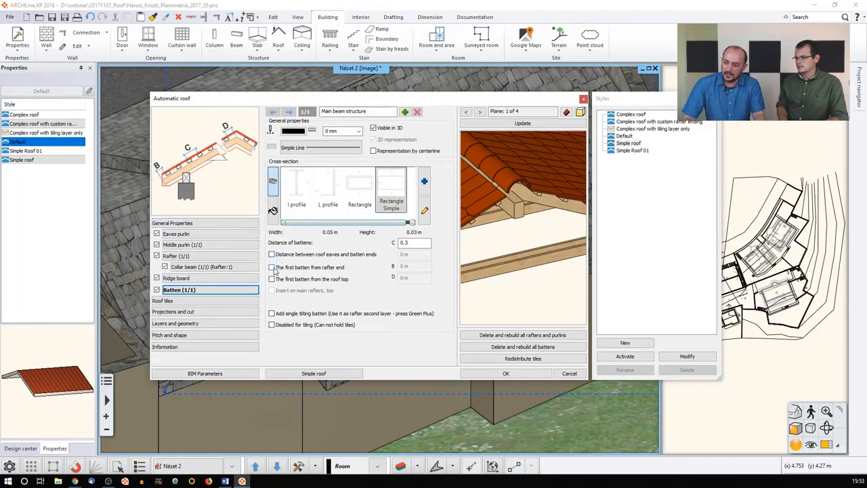
click(272, 279)
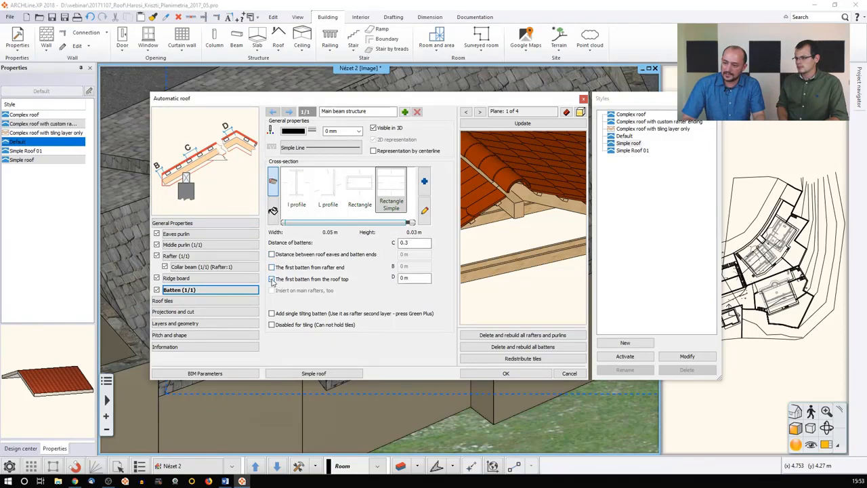
click(405, 279)
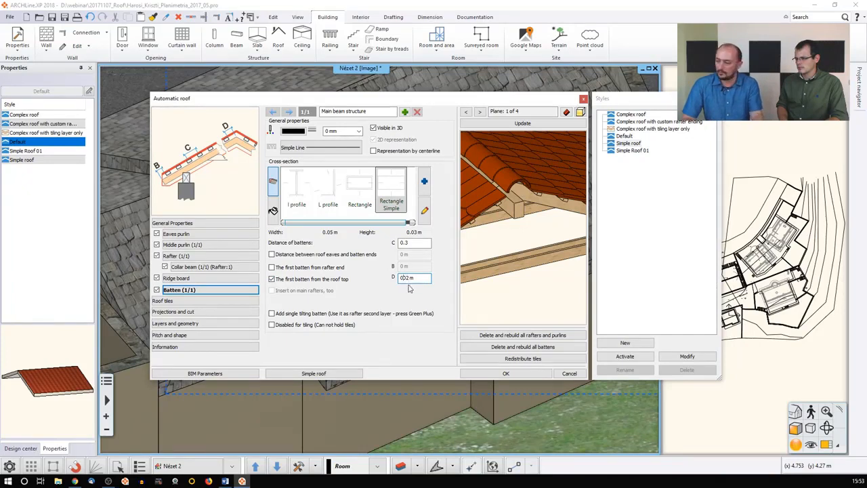
key(Return)
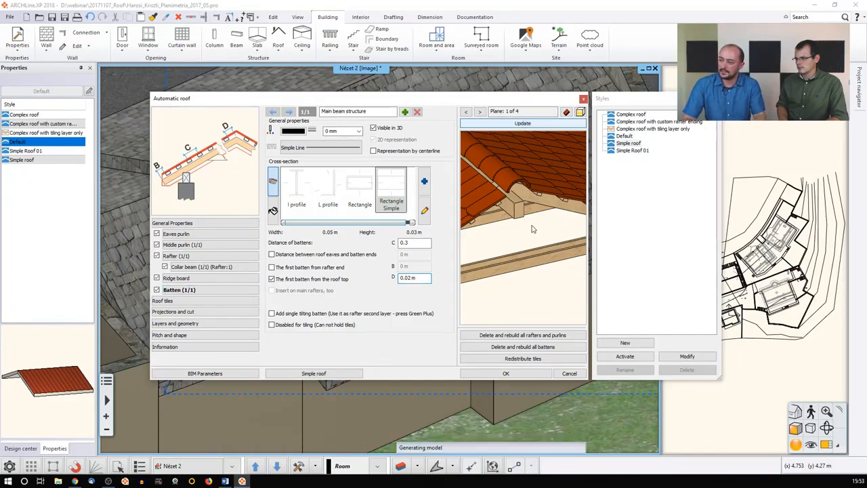